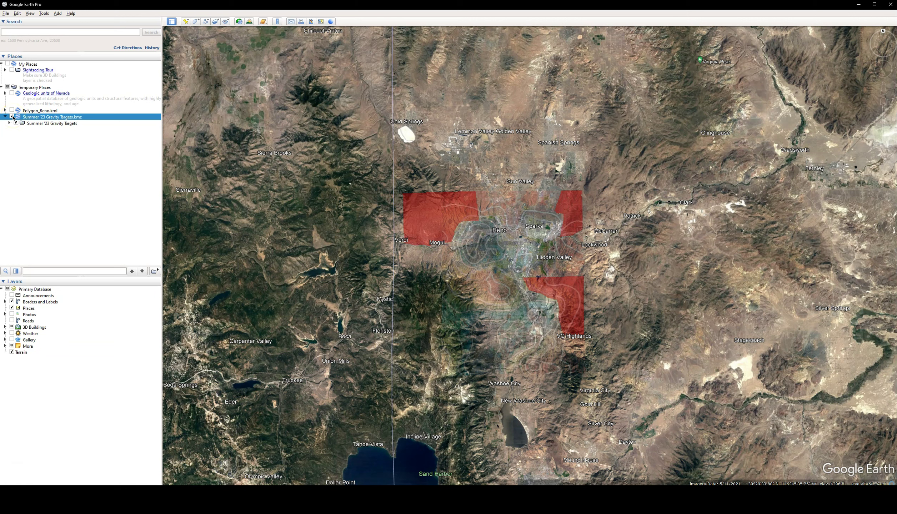
- Hide and restore the Summer '23 Gravity Targets.kmz overlay to examine the red target areas around Reno
left_click(12, 116)
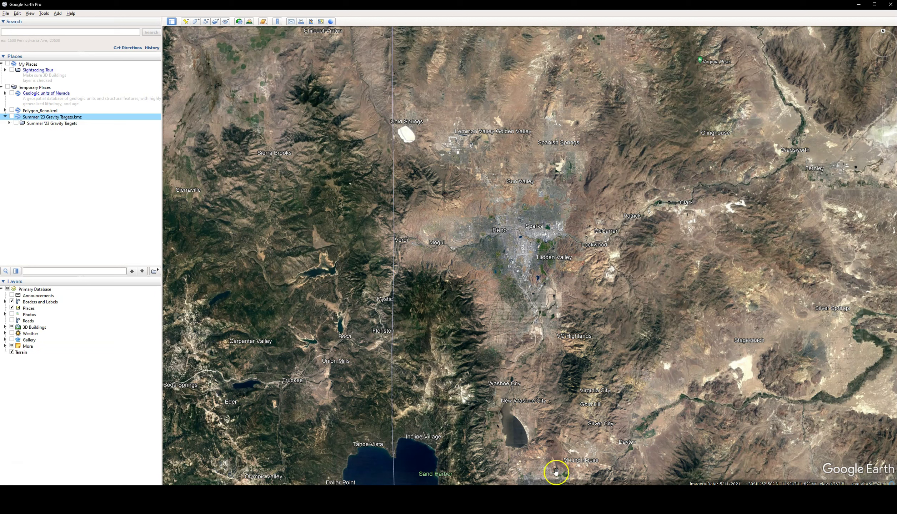
mouse_move(542, 485)
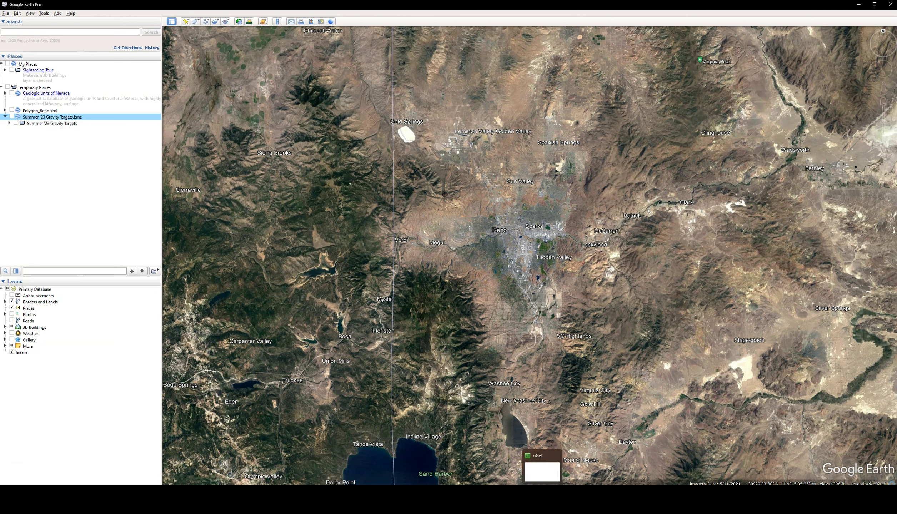
left_click(541, 472)
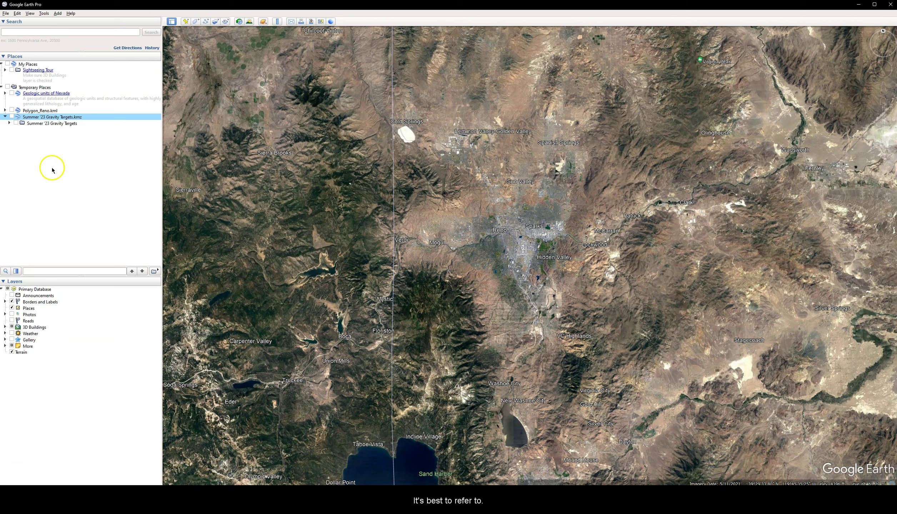
left_click(13, 117)
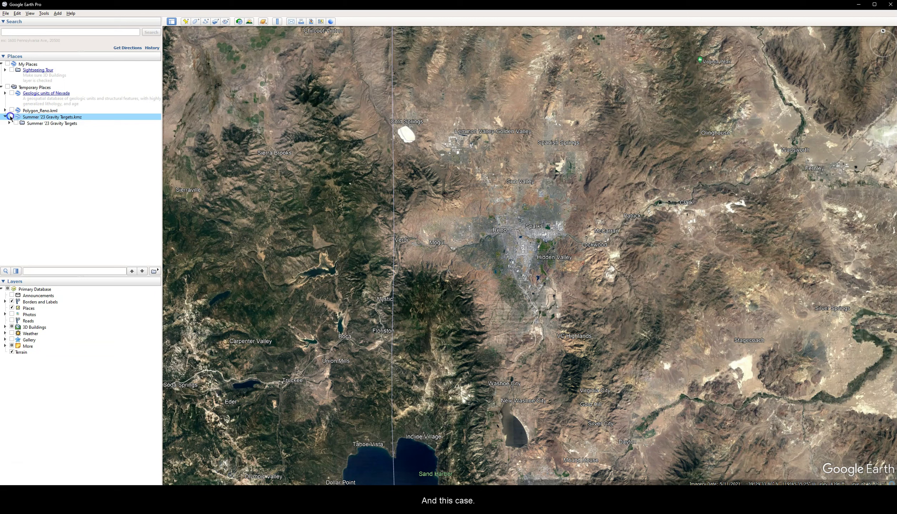
left_click(467, 273)
left_click(452, 214)
left_click(418, 205)
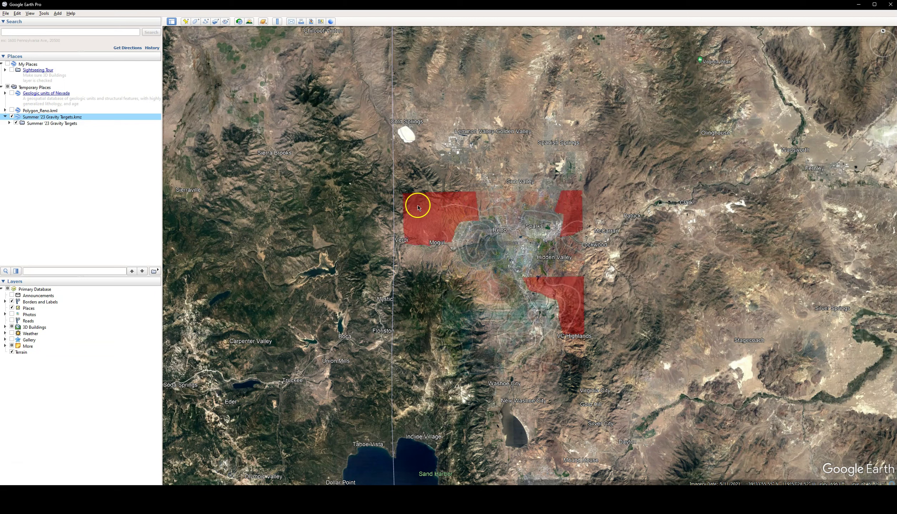
left_click(588, 223)
left_click(581, 326)
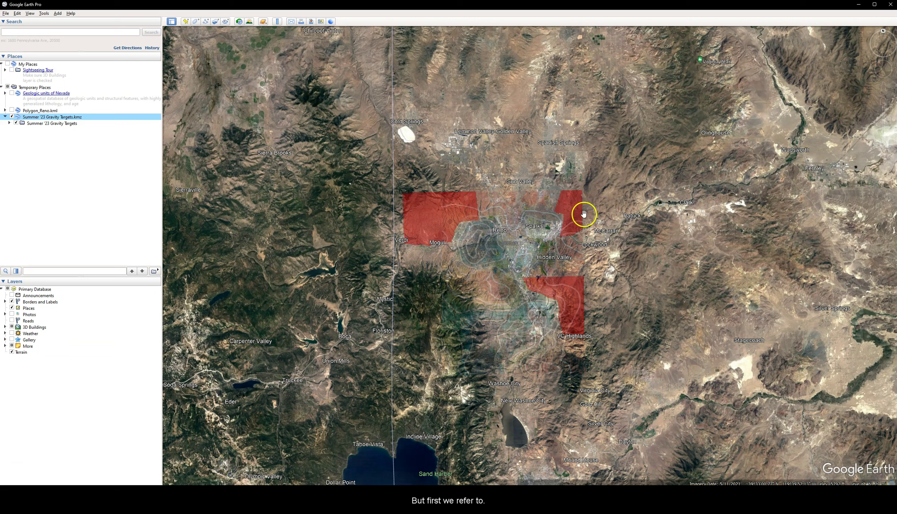
- Measure a ruler line about 5 km east from the eastern edge of the northeastern red target area, in kilometers
left_click(278, 21)
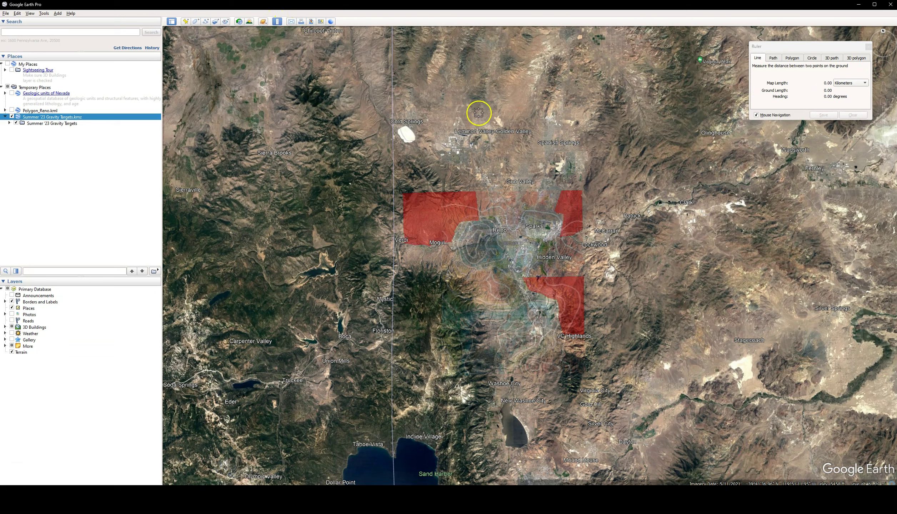
left_click(582, 202)
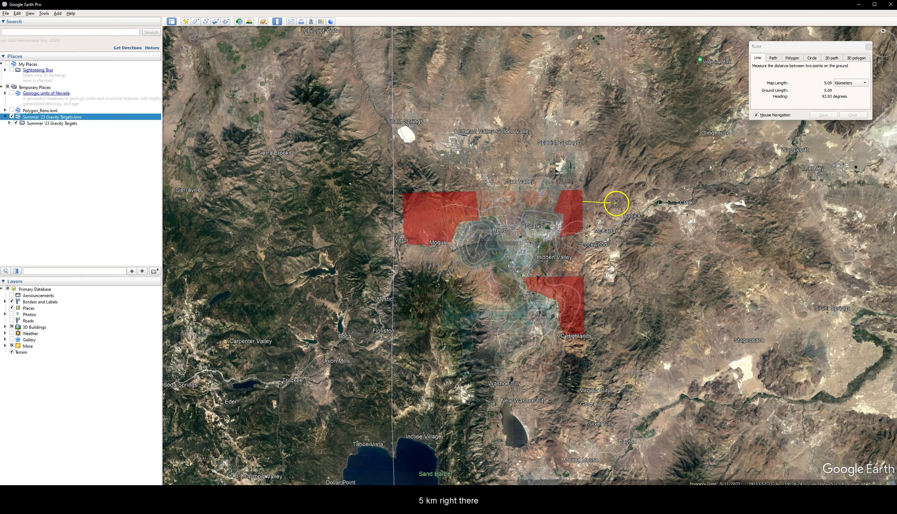
left_click(617, 202)
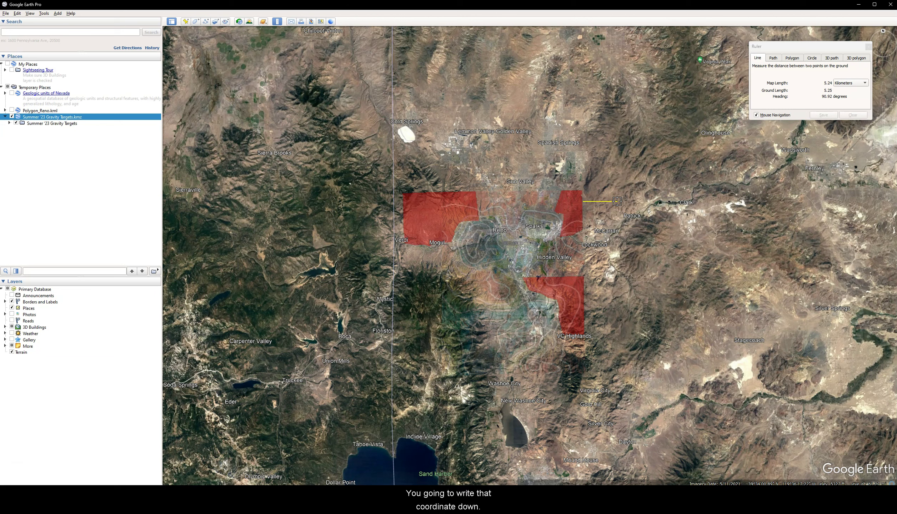
left_click(618, 202)
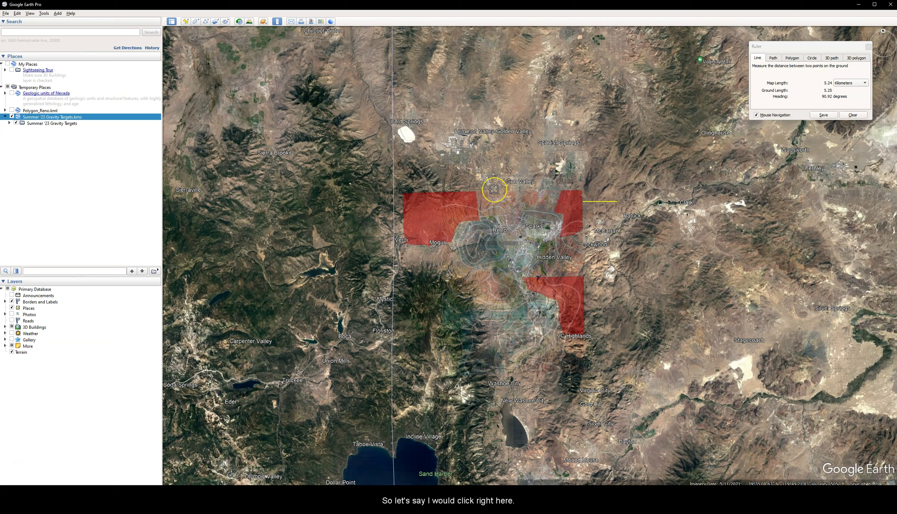
- Measure a ruler line about 5 km north from the northern edge of the survey area near Sun Valley
left_click_drag(494, 191, 493, 155)
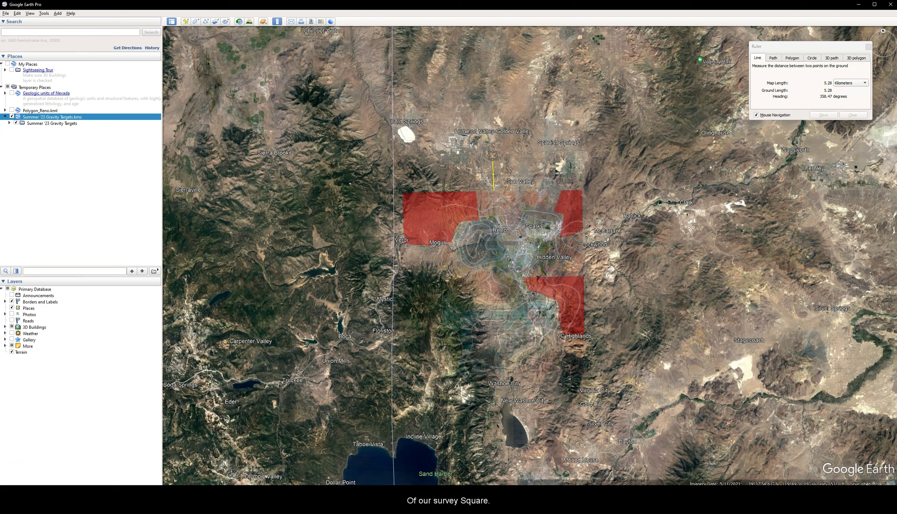
left_click(495, 156)
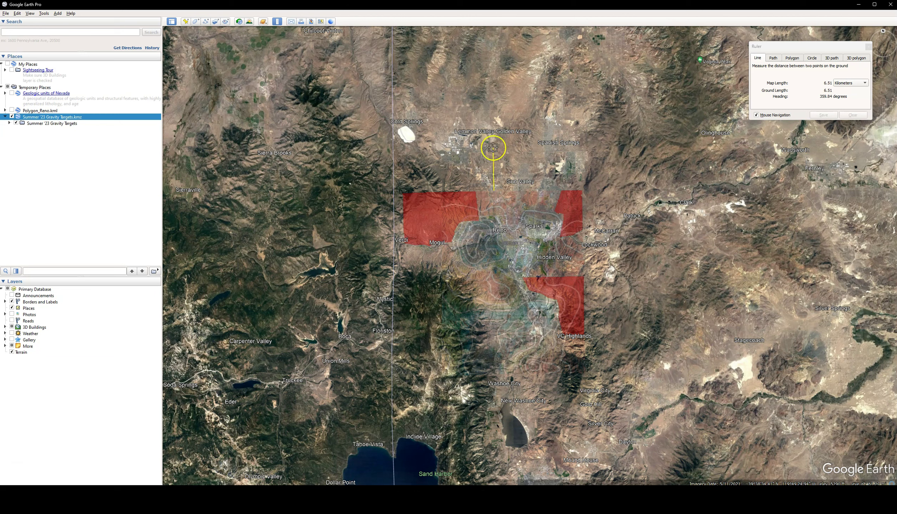
left_click(493, 157)
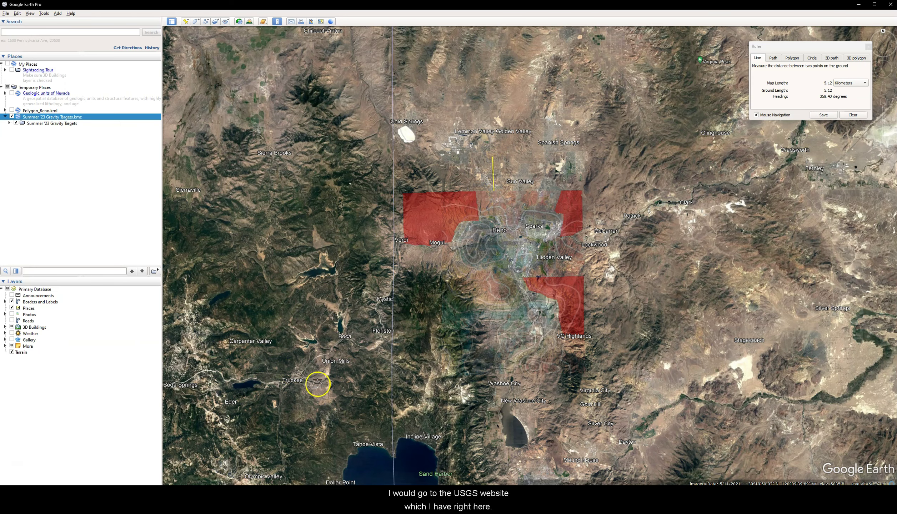
- Switch to the USGS TNM Download page in the browser and view the bounding-box coordinate form, leaving it without entering values
left_click(421, 468)
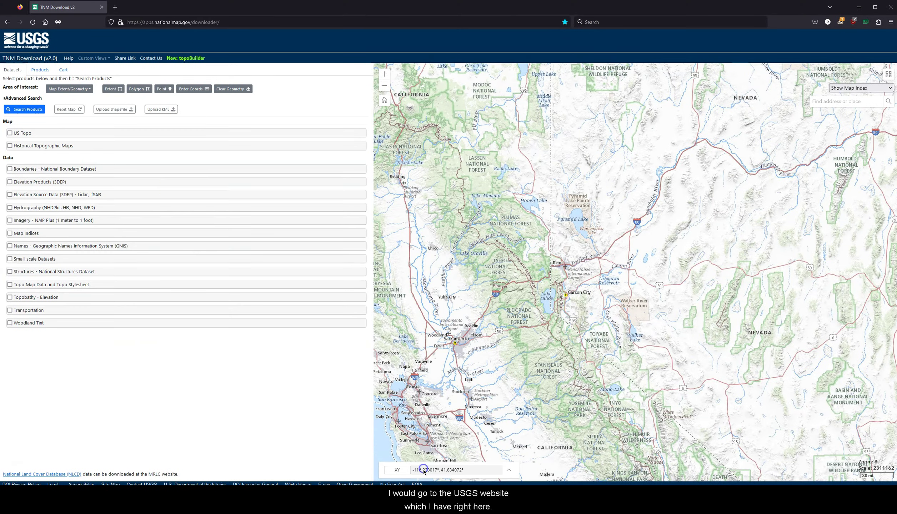
left_click(196, 90)
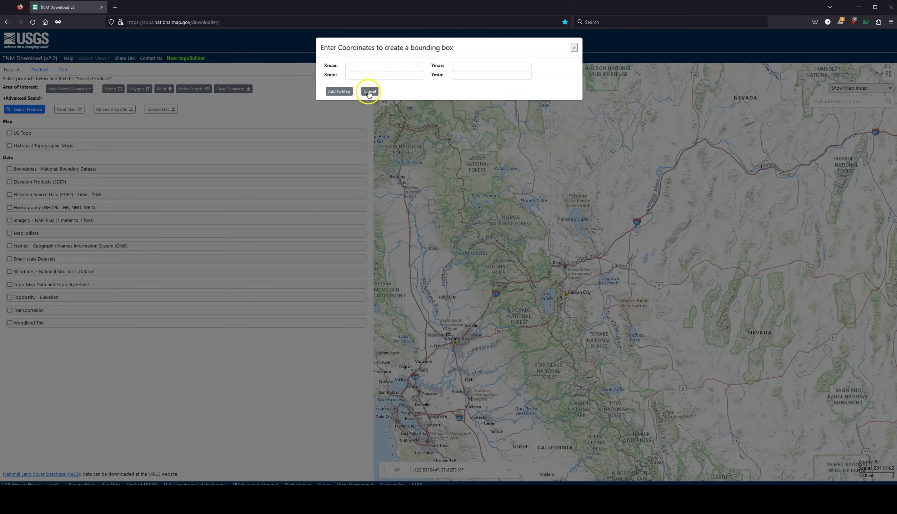
left_click(370, 92)
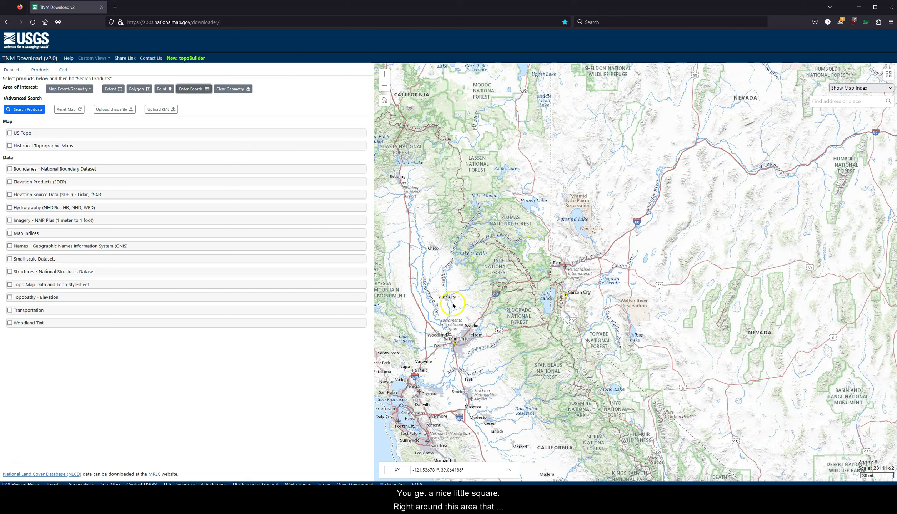
left_click(548, 264)
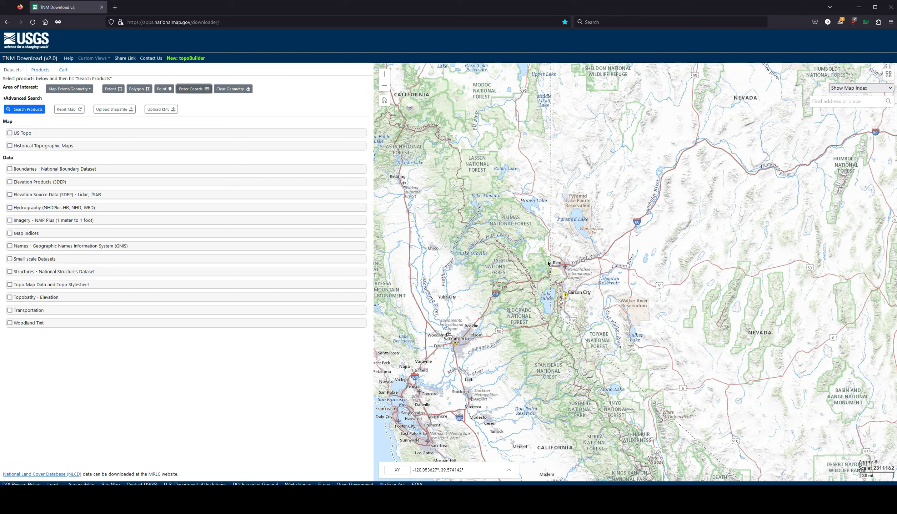
left_click(672, 199)
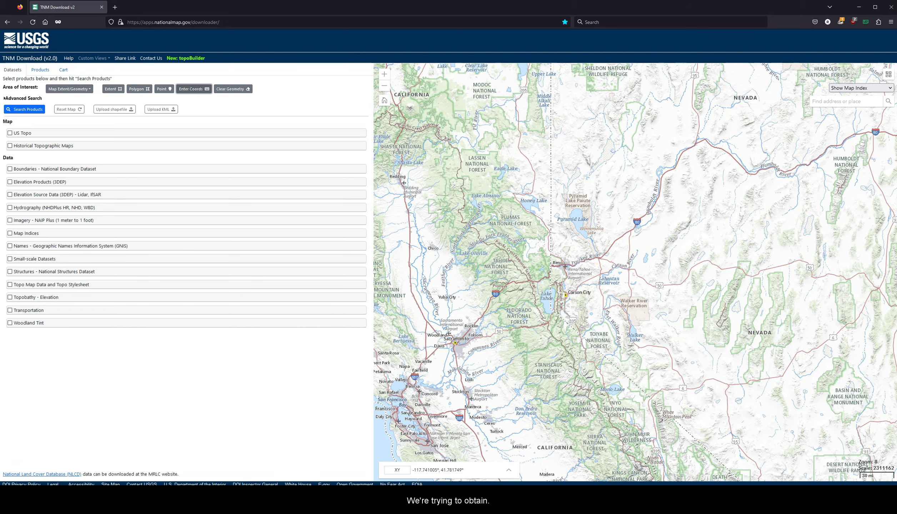
- Return to Google Earth Pro and measure about 6 km east from the northeastern target area toward Patrick
left_click(859, 8)
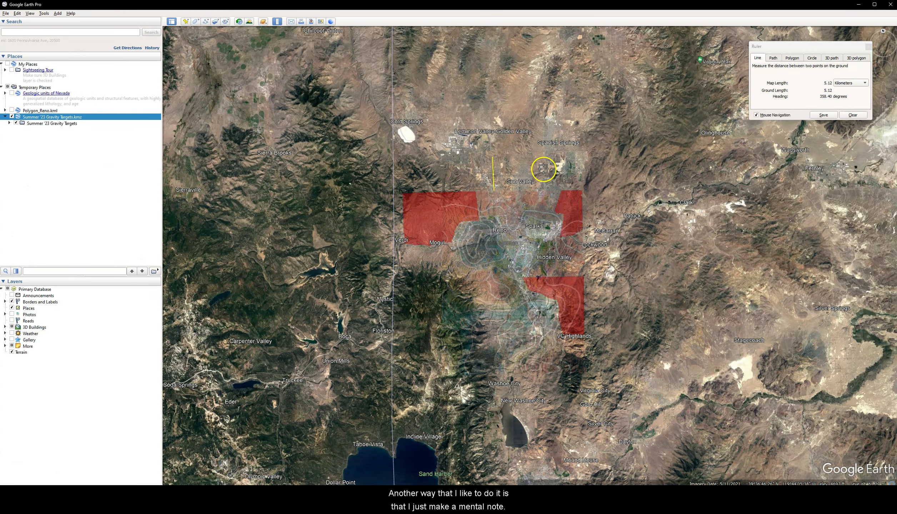
left_click(493, 158)
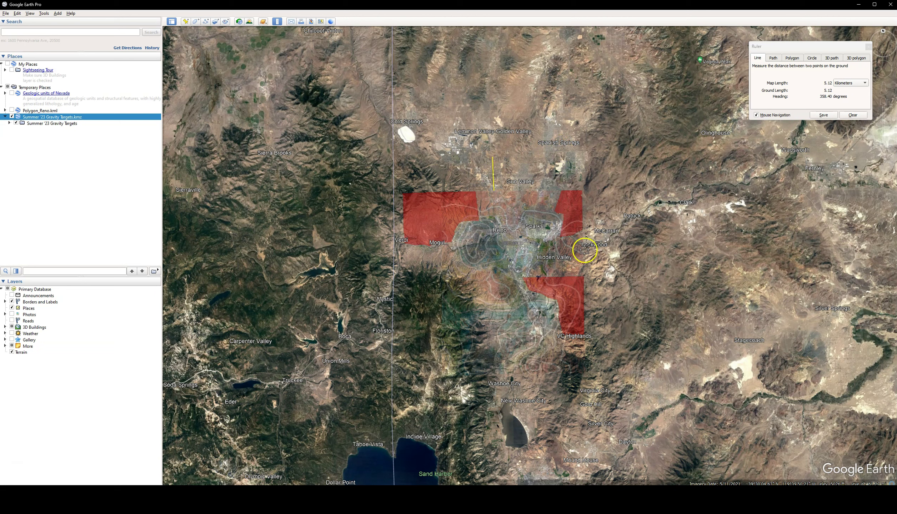
left_click(584, 225)
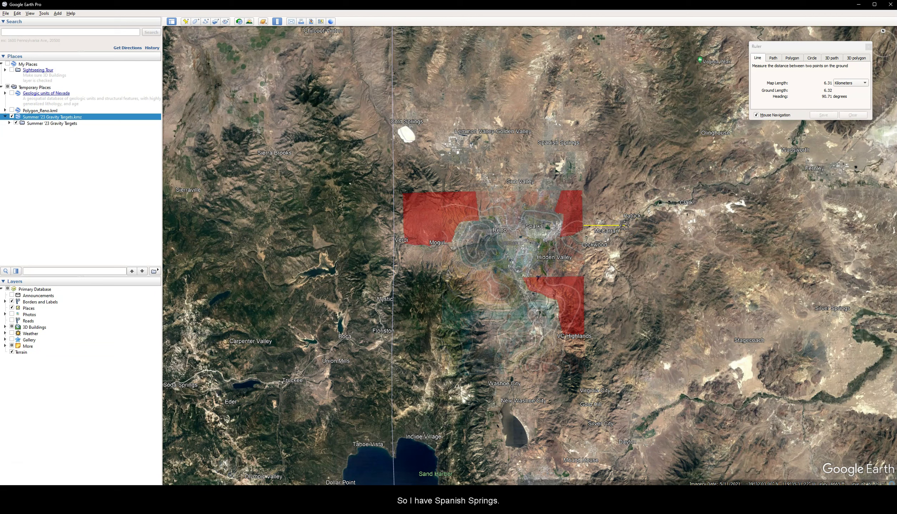
left_click(624, 225)
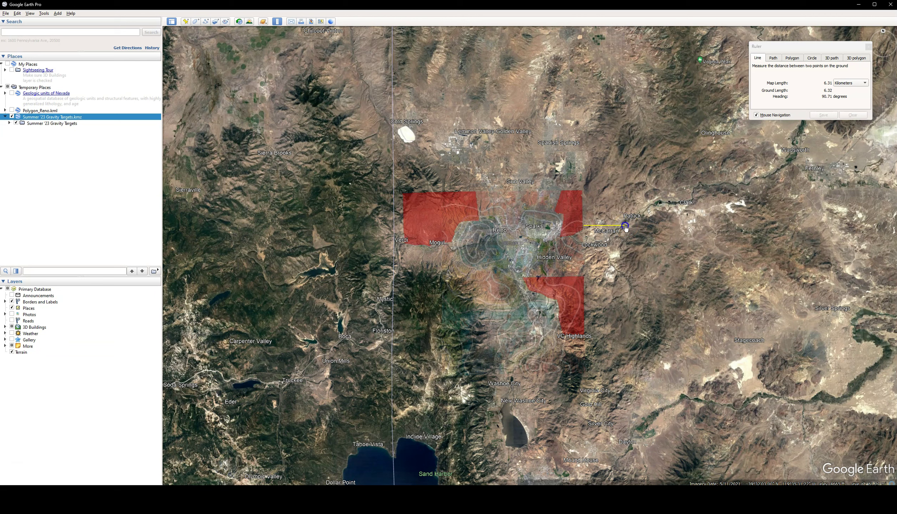
- Measure about 8 km south from the southeastern target area near VC Highlands and about 6 km west from the northwestern one near Verdi
left_click(563, 340)
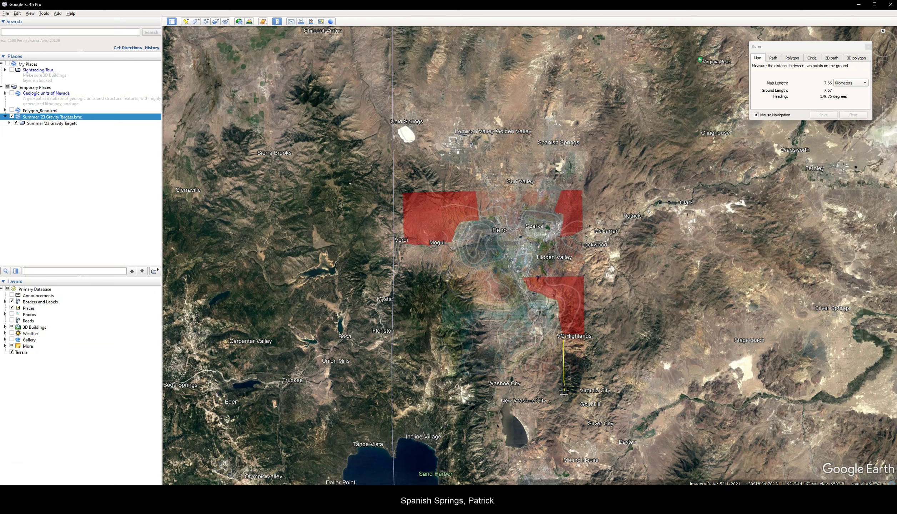
left_click(564, 391)
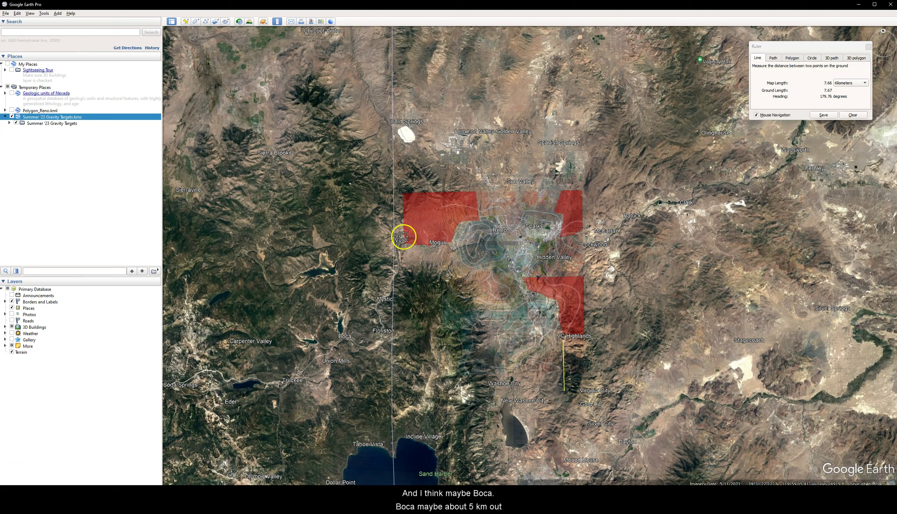
left_click(403, 236)
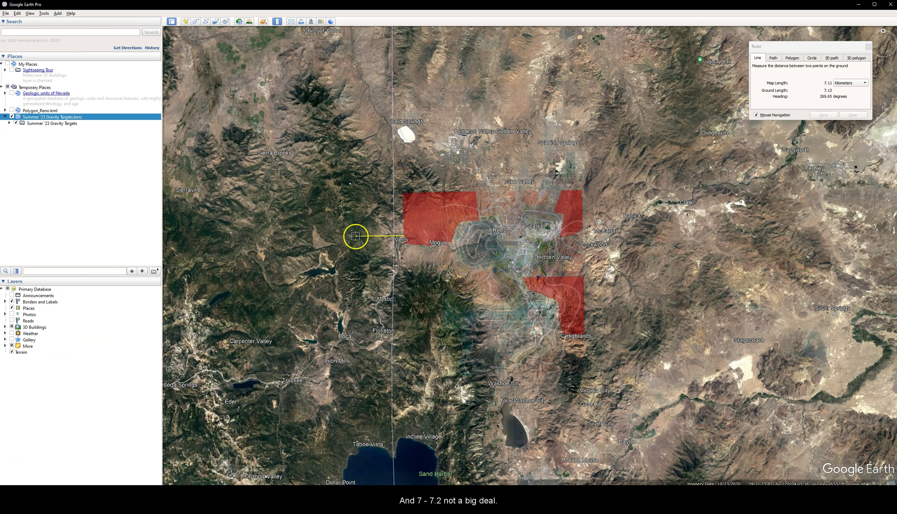
left_click(360, 235)
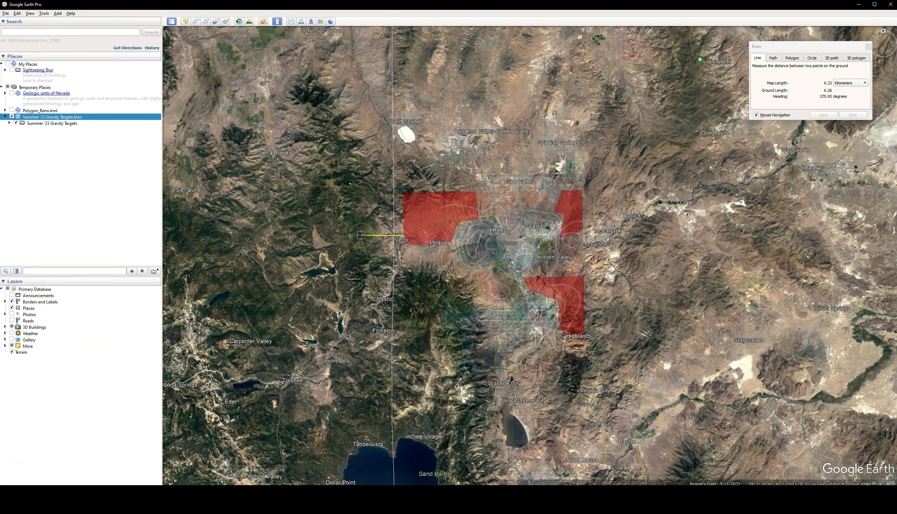
left_click(360, 235)
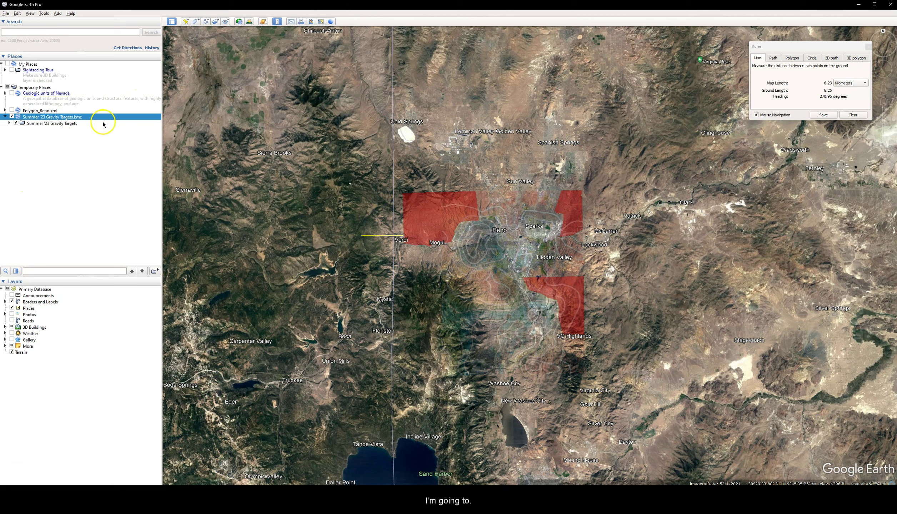
- Start a new polygon named "10m DEM Reno"
left_click(195, 22)
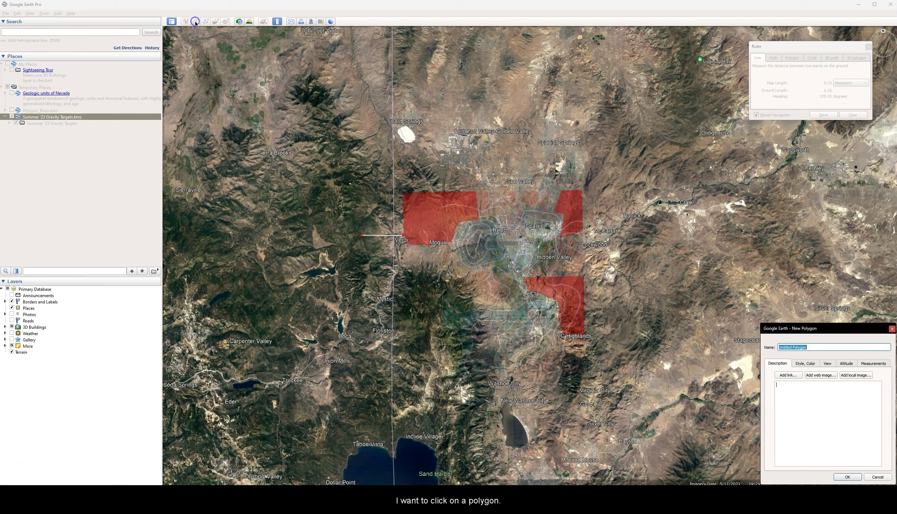
type("10")
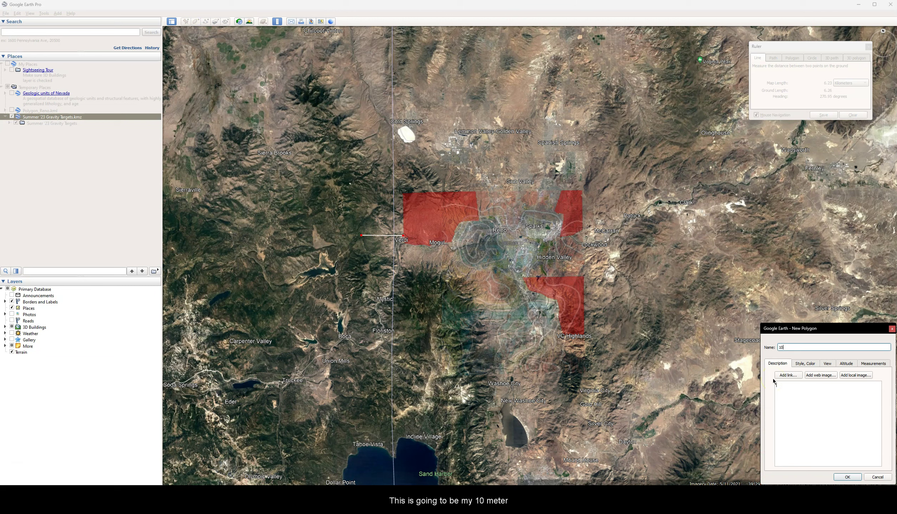
type("m DEM Reno")
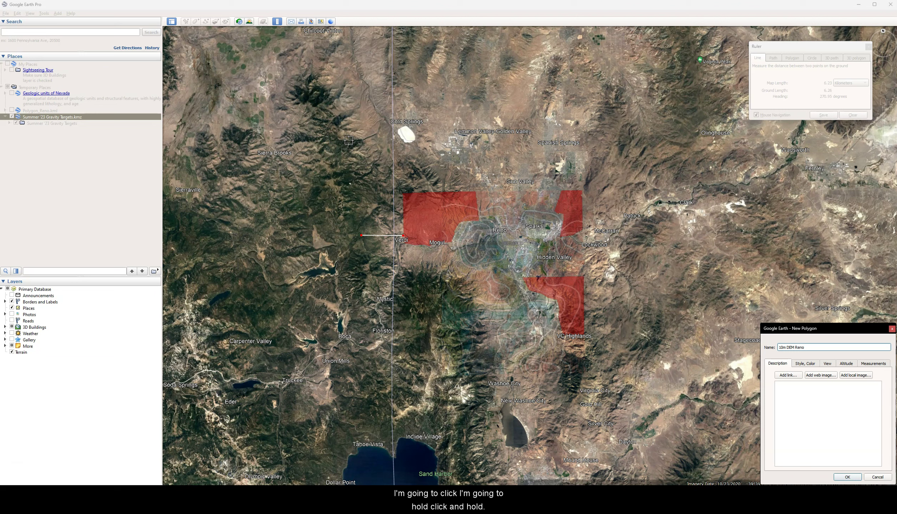
- Trace the polygon freehand as a rough rectangle enclosing Reno from Spanish Springs to Washoe City and Floriston to Patrick, close the ruler, and save the polygon
mouse_move(353, 140)
left_mouse_down()
mouse_move(346, 390)
mouse_move(671, 391)
mouse_move(682, 282)
mouse_move(675, 132)
mouse_move(353, 141)
left_mouse_up()
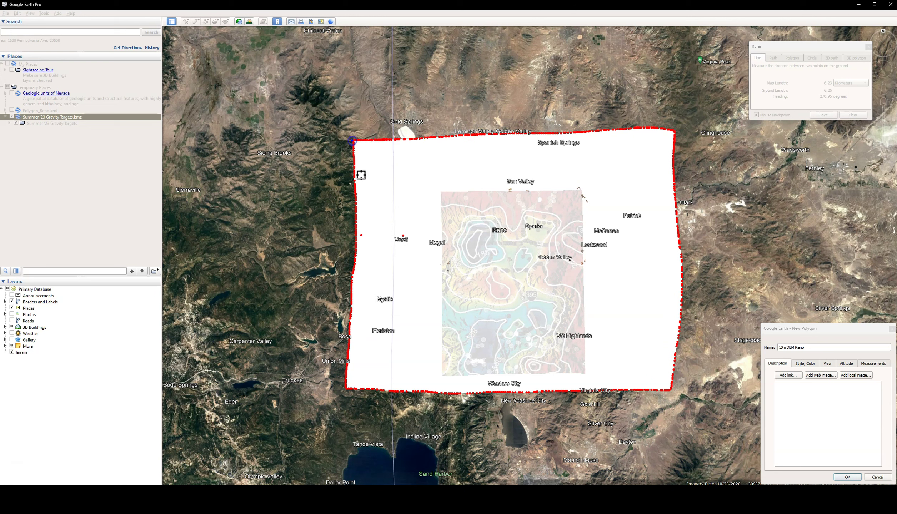
left_click(386, 217)
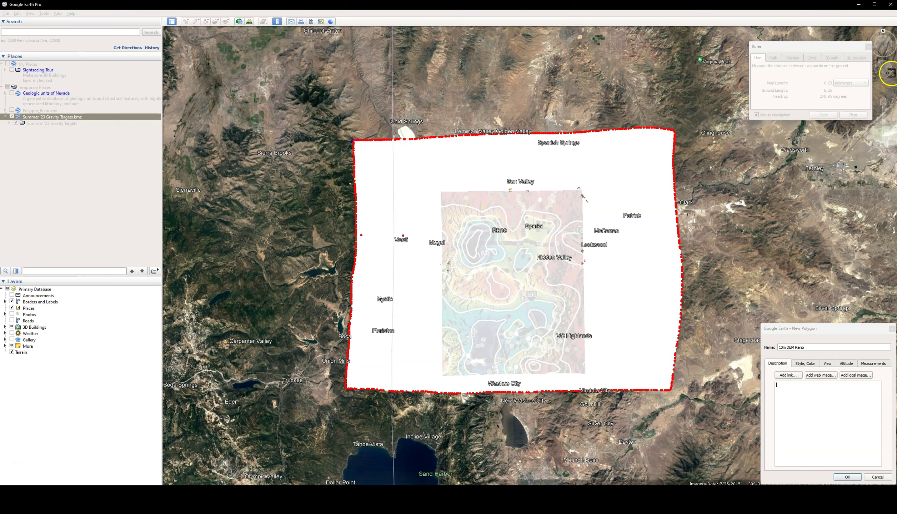
left_click(869, 48)
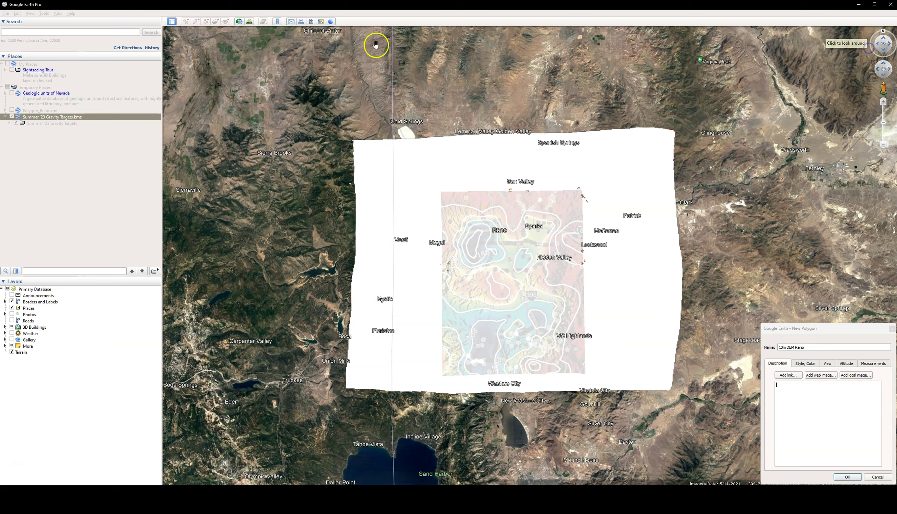
left_click(772, 390)
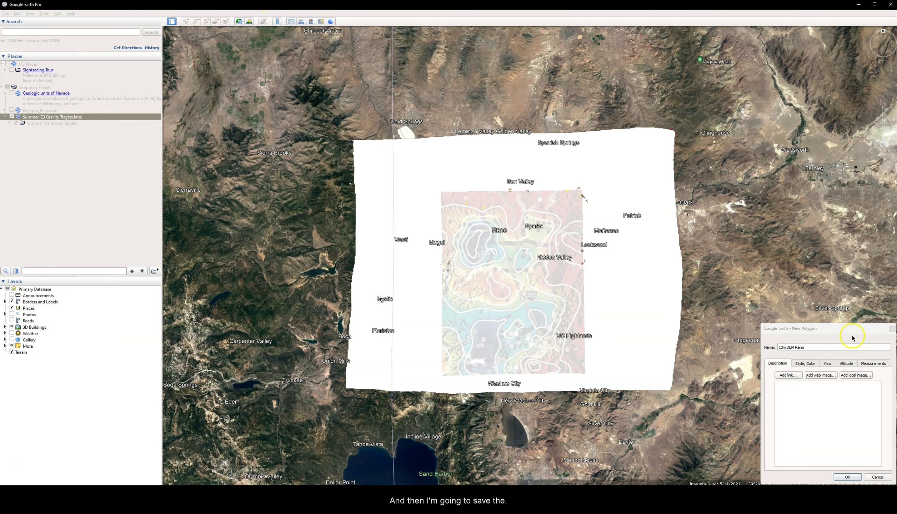
left_click(847, 477)
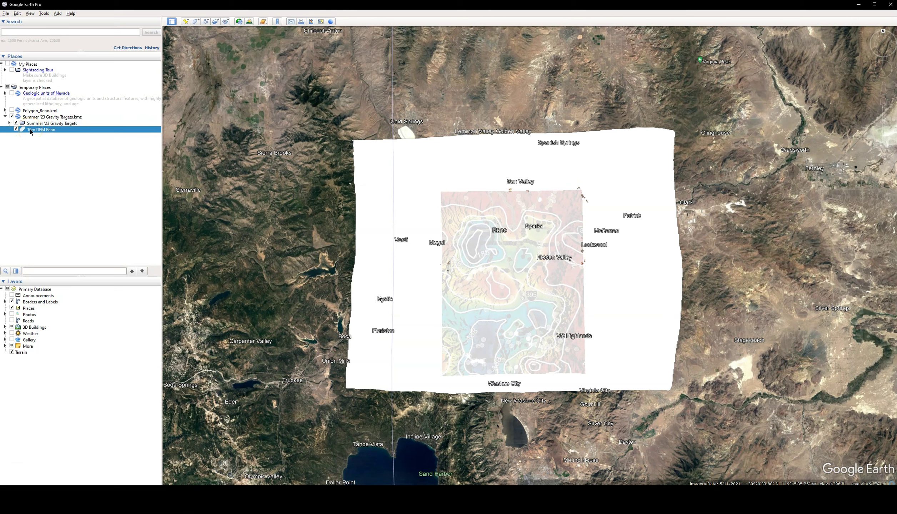
- Hide the 10m DEM Reno polygon on the map
left_click(16, 130)
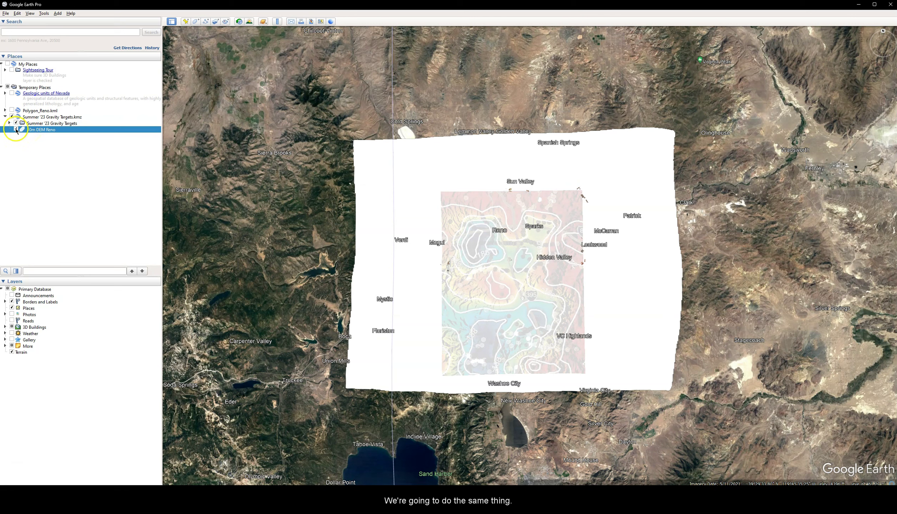
left_click(15, 130)
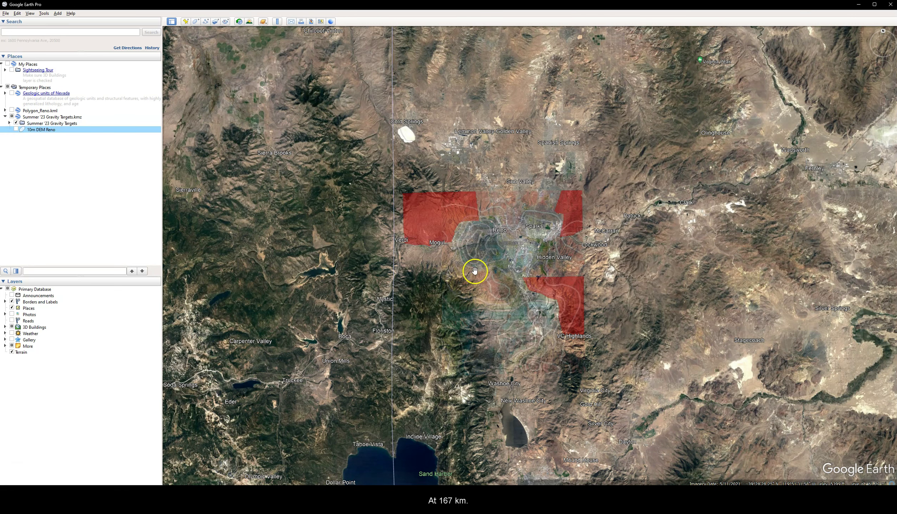
- Measure about 170 km east from the northeastern gravity target area with the ruler, in kilometers
left_click_drag(485, 291, 488, 234)
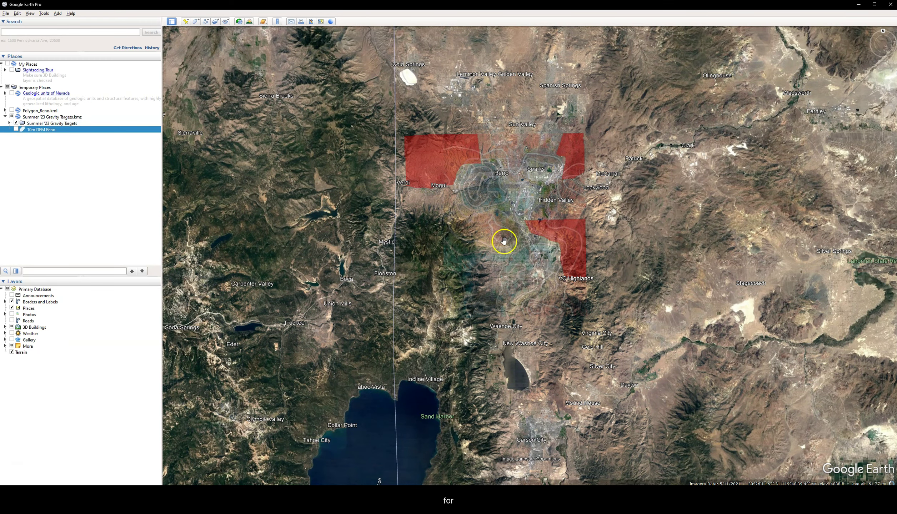
scroll(504, 240, "down", 5)
scroll(503, 237, "down", 3)
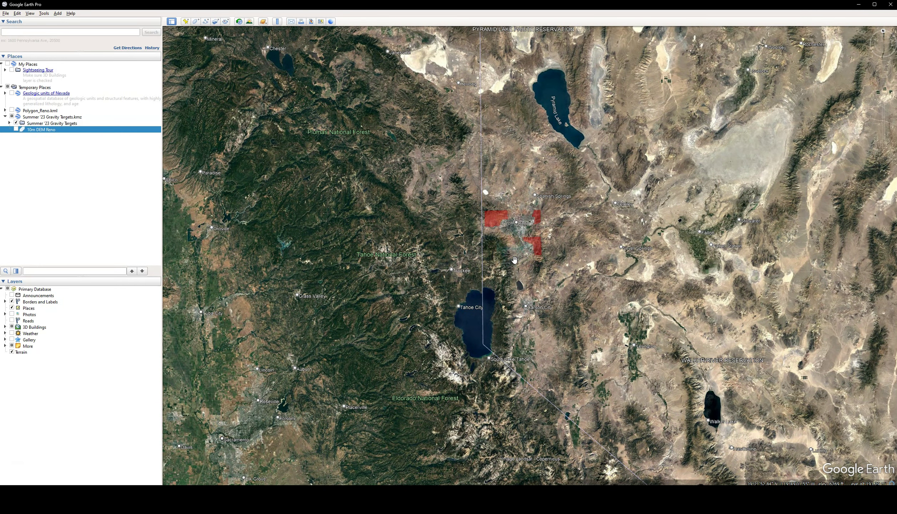
scroll(514, 259, "down", 2)
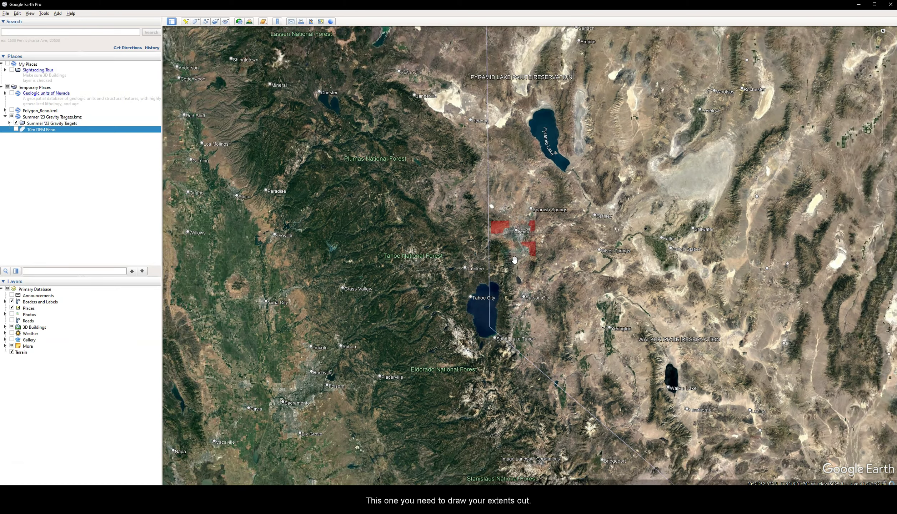
scroll(515, 260, "down", 3)
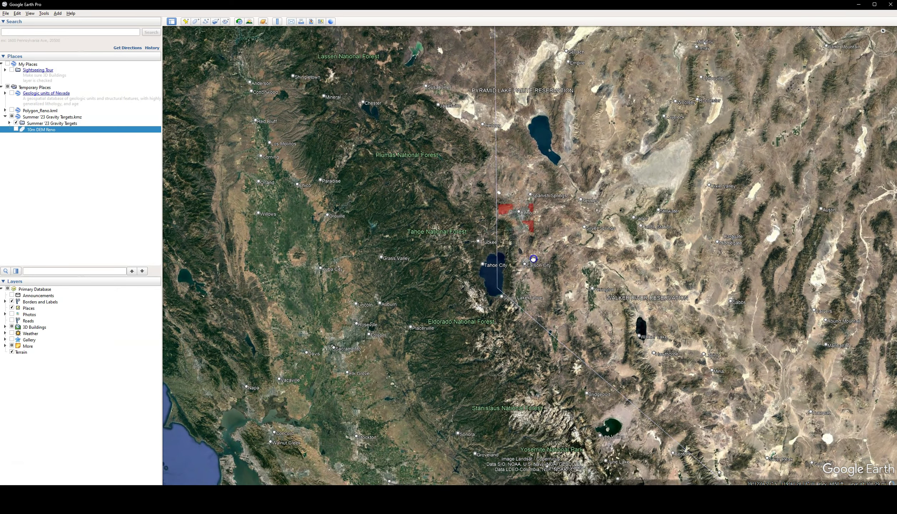
left_click_drag(533, 258, 540, 237)
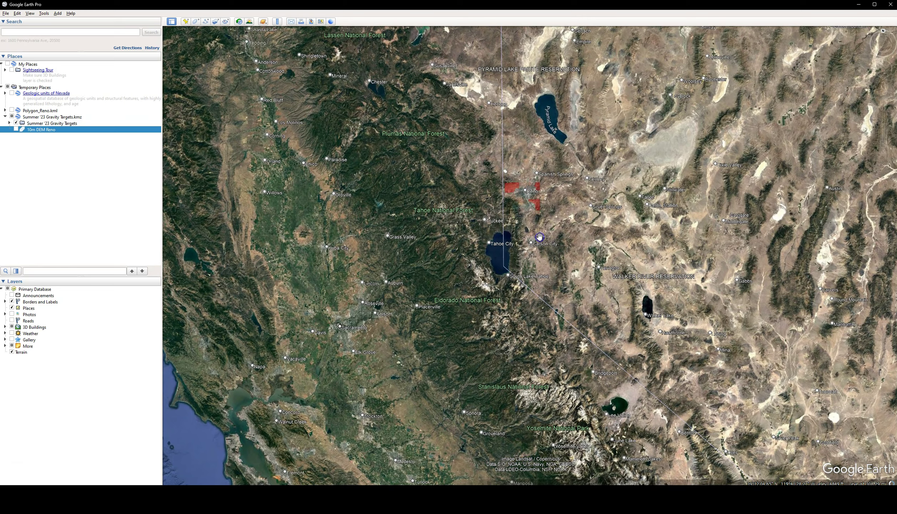
left_click_drag(522, 127, 520, 226)
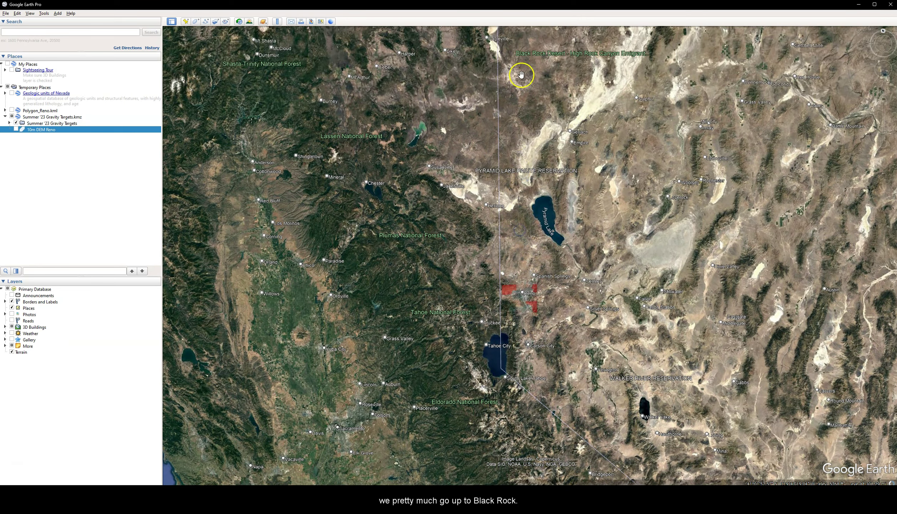
scroll(540, 150, "down", 2)
left_click_drag(585, 279, 584, 236)
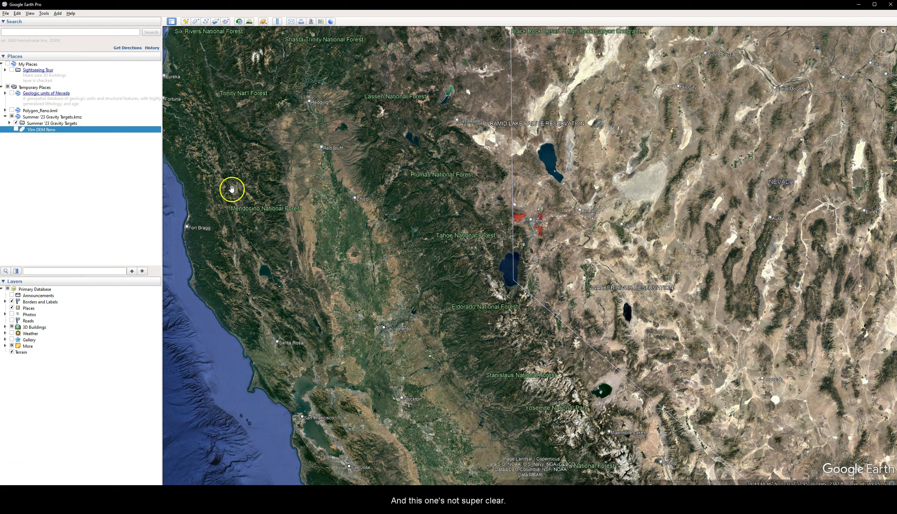
left_click(278, 21)
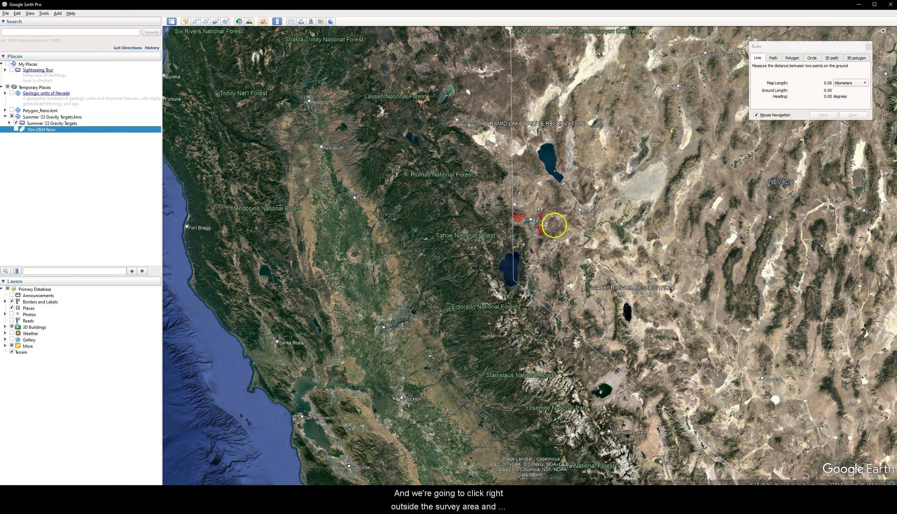
left_click_drag(543, 215, 712, 210)
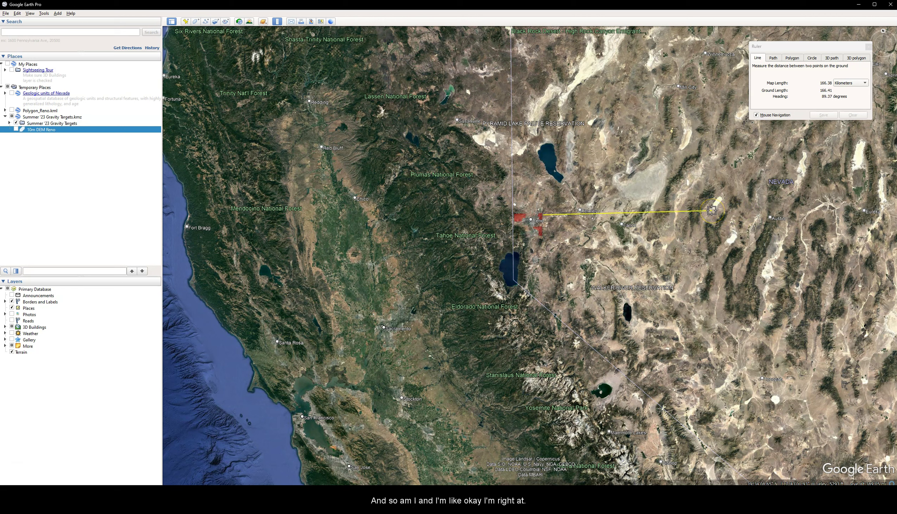
left_click_drag(711, 211, 711, 213)
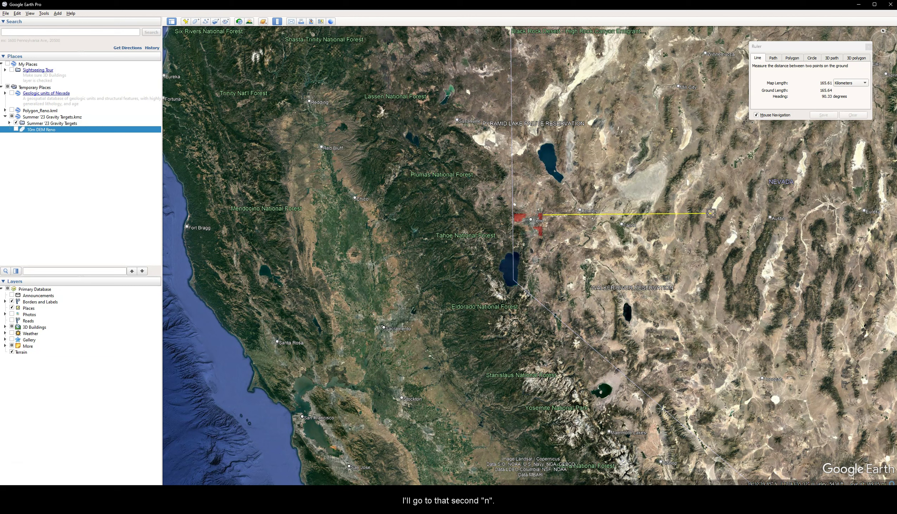
left_click_drag(716, 212, 716, 214)
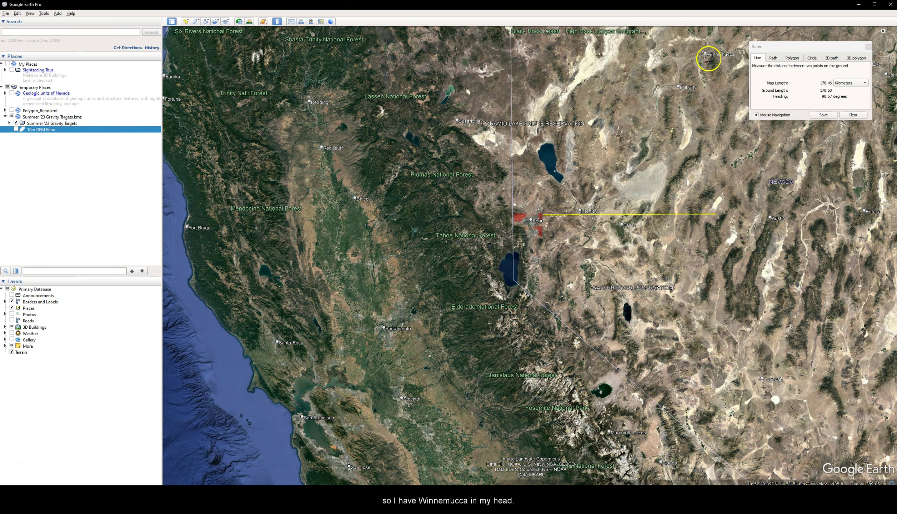
- Measure about 171 km north and 179 km west from the northwestern target area, and about 170 km south from the southeastern one
left_click_drag(520, 214, 521, 39)
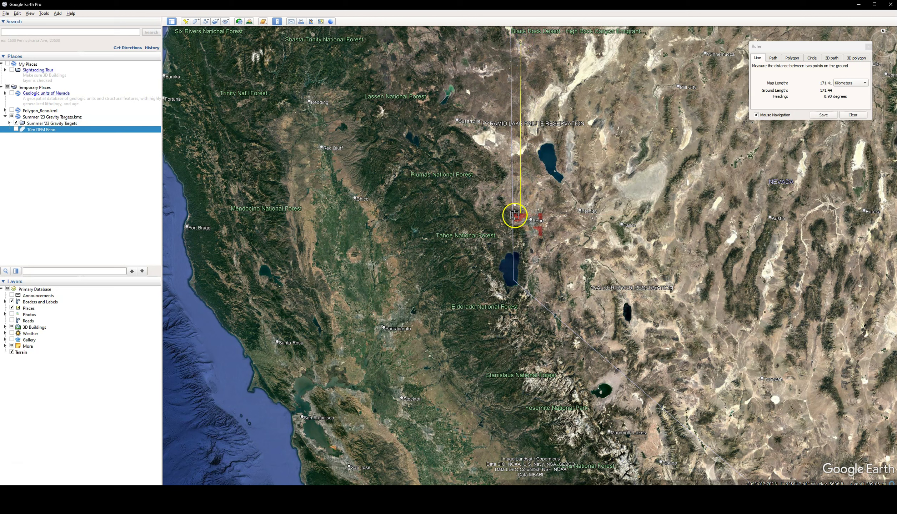
mouse_move(516, 216)
left_mouse_down()
mouse_move(331, 211)
mouse_move(344, 207)
mouse_move(334, 215)
left_mouse_up()
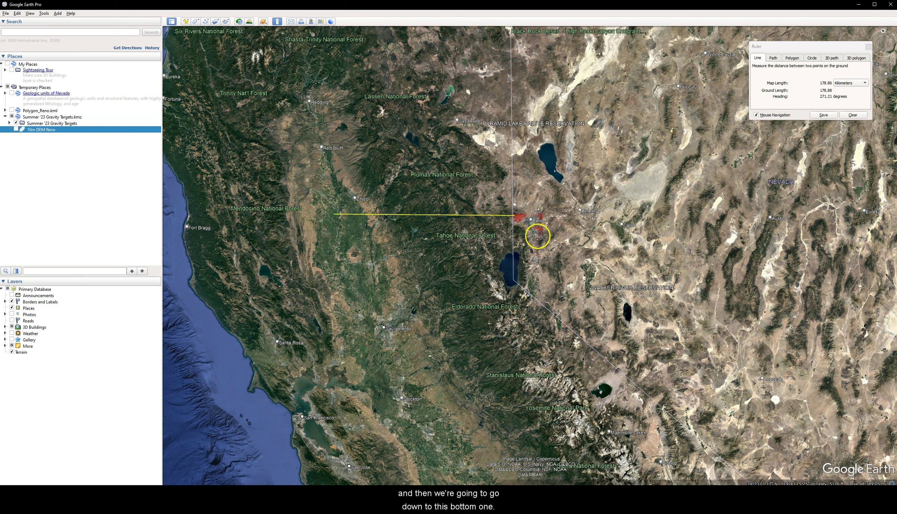
left_click_drag(538, 236, 542, 409)
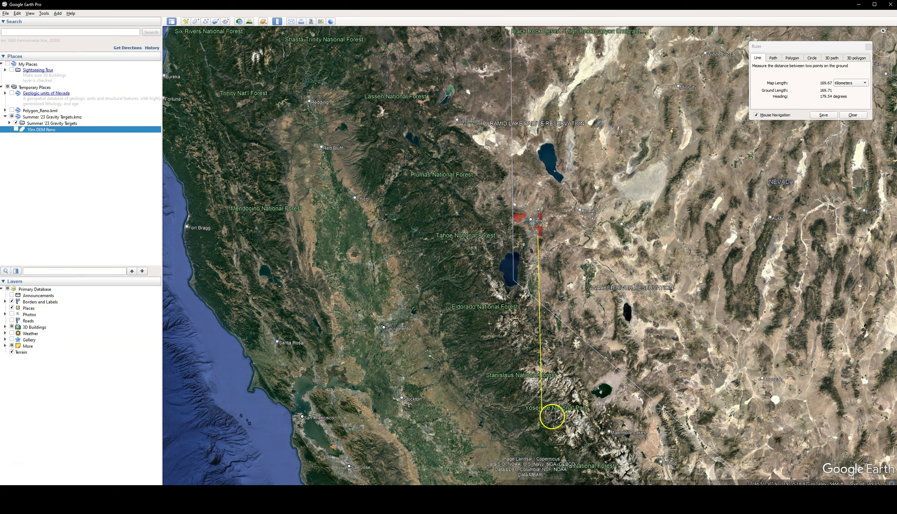
- Start a new polygon named "30m DEM Reno"
left_click(195, 22)
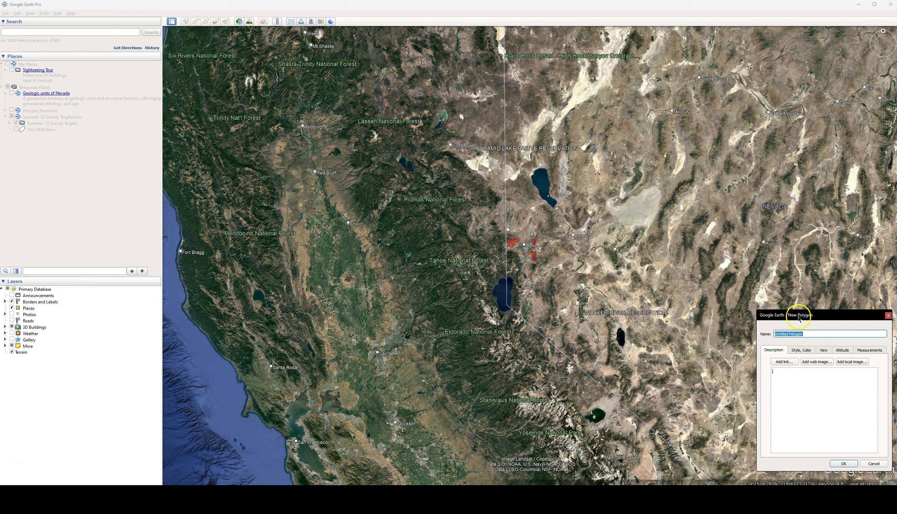
type("30m")
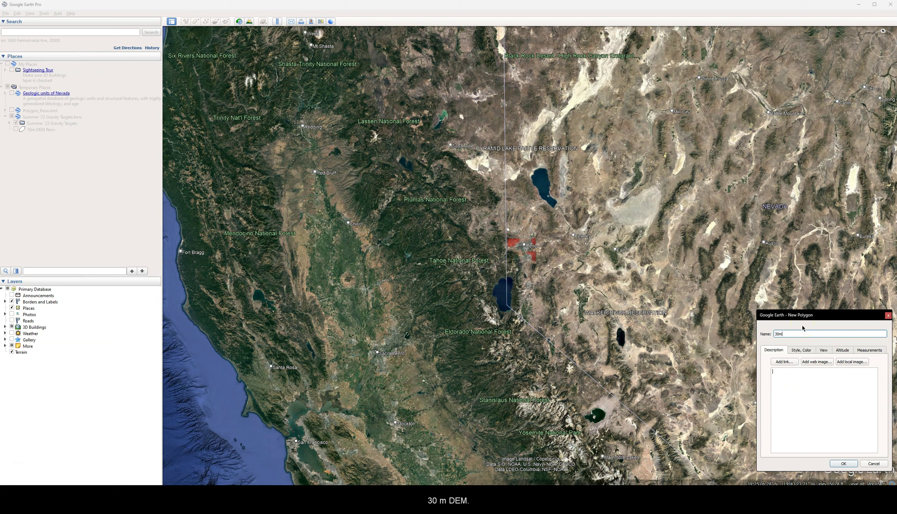
type(" DEM Reno")
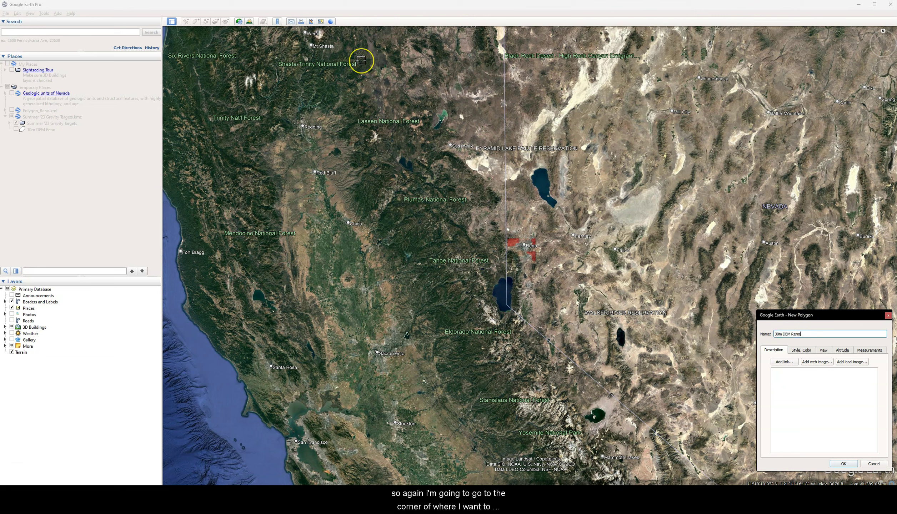
key("Tab")
key("shift+Tab")
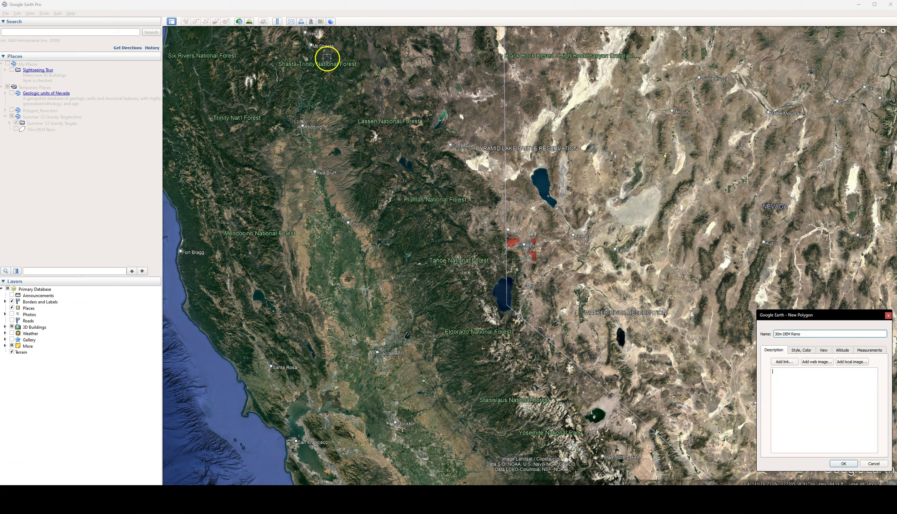
- Trace the polygon freehand as a rough rectangle around Reno from Shasta-Trinity National Forest to Winnemucca and south to Stockton and Yosemite, and save it
left_click(328, 59)
mouse_move(328, 60)
left_mouse_down()
mouse_move(316, 336)
mouse_move(329, 375)
mouse_move(331, 435)
mouse_move(642, 436)
mouse_move(736, 447)
mouse_move(720, 55)
mouse_move(328, 56)
left_mouse_up()
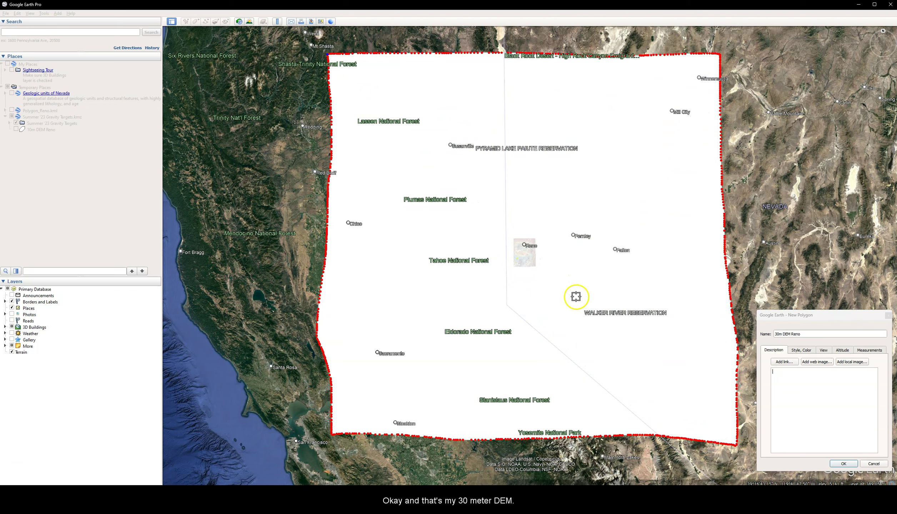
left_click(843, 463)
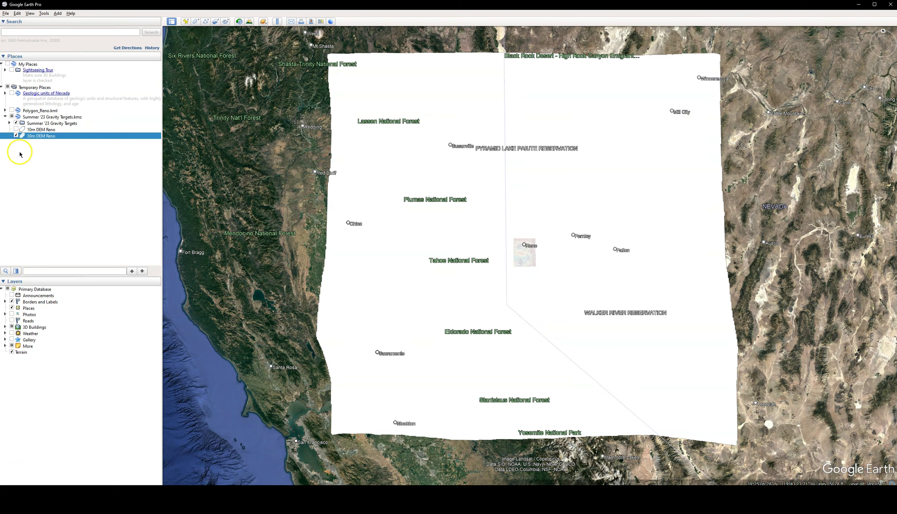
- Compare the extents of the 10m DEM Reno and 30m DEM Reno polygons by showing each alone, leaving both hidden
left_click(16, 136)
left_click(16, 126)
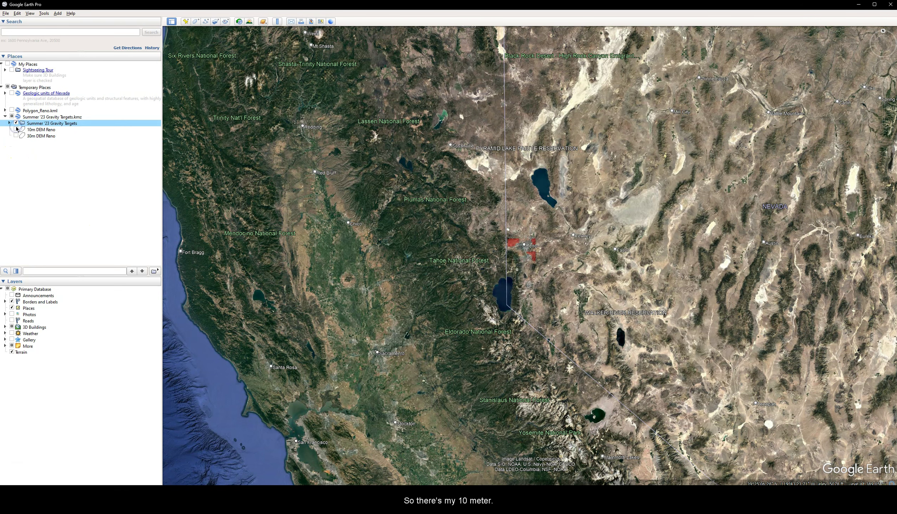
left_click(16, 130)
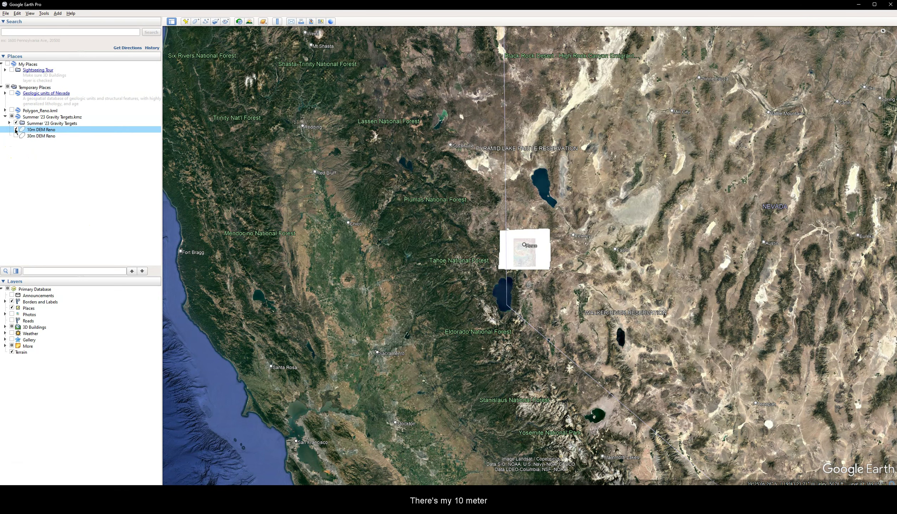
left_click(15, 130)
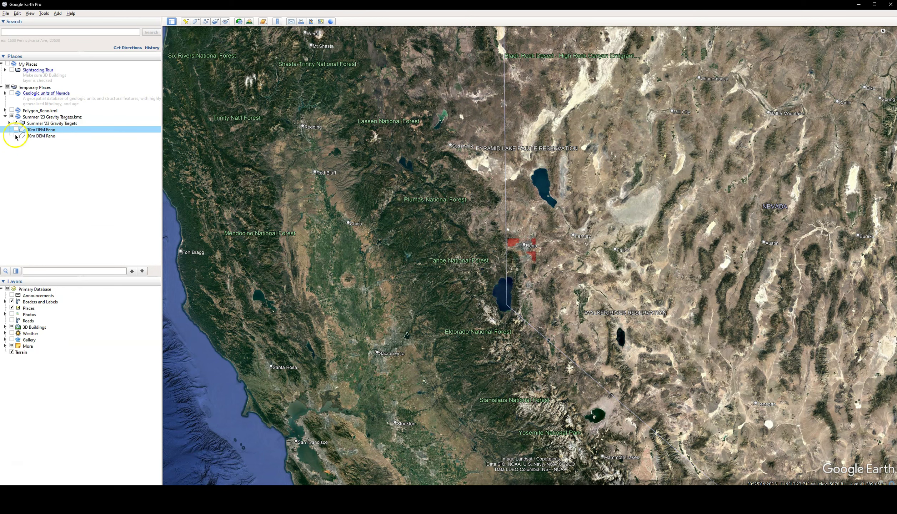
left_click(16, 136)
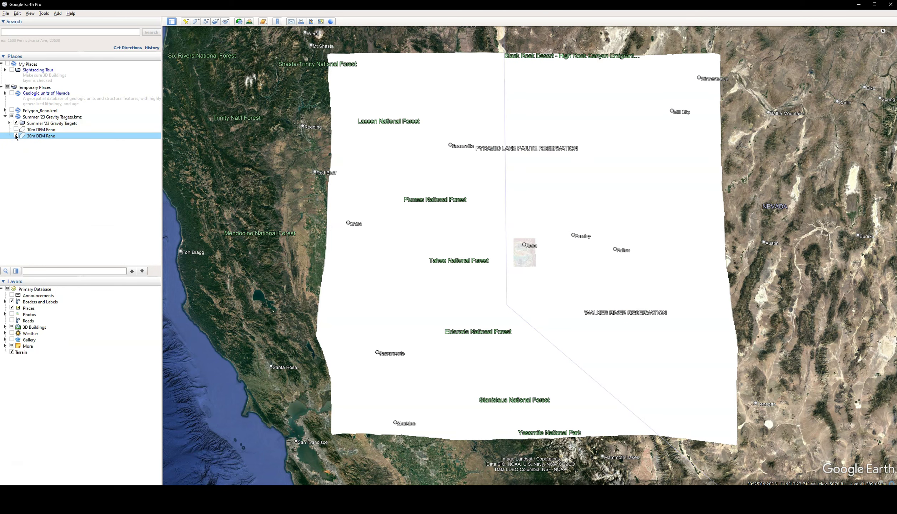
left_click(16, 136)
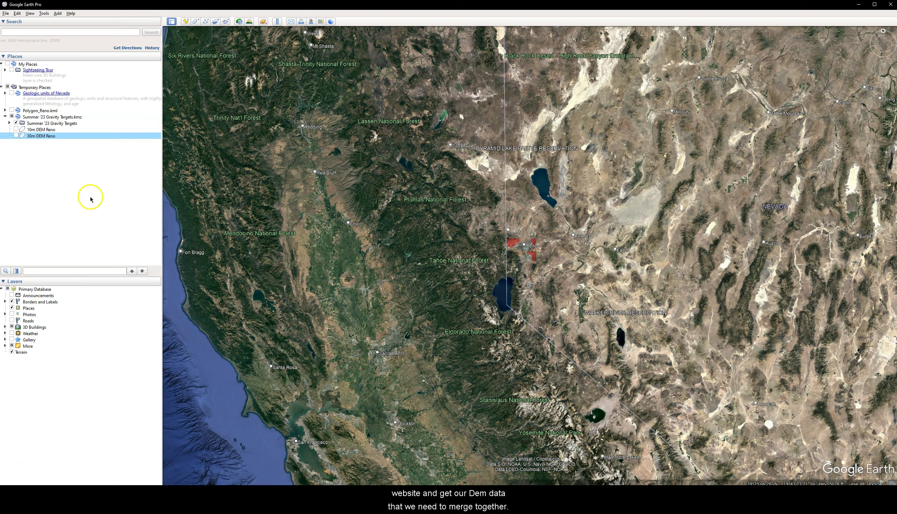
- Start saving the 10m DEM Reno polygon as a KML file in the Digital Elevation Model folder's "10 Meter Reno New" subfolder
right_click(40, 131)
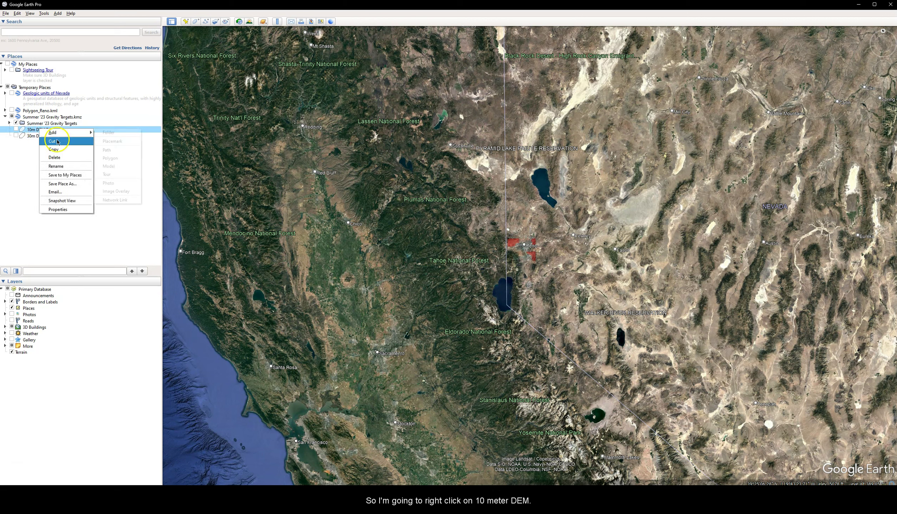
left_click(70, 184)
left_click(292, 268)
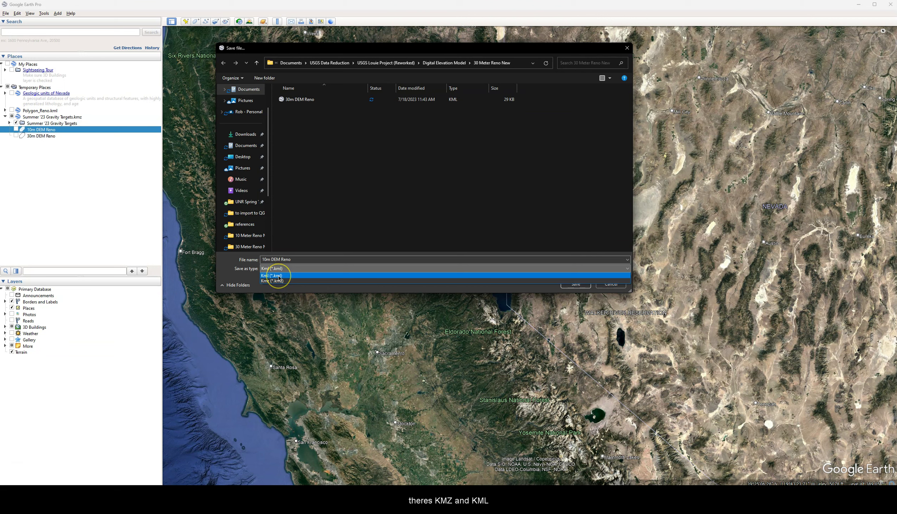
left_click(279, 276)
left_click(280, 272)
left_click(124, 167)
left_click(292, 141)
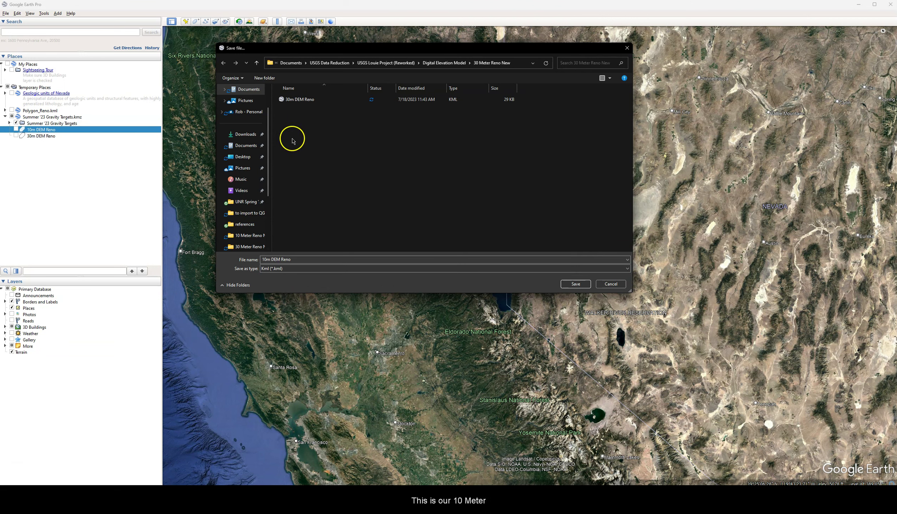
left_click(446, 65)
double_click(318, 111)
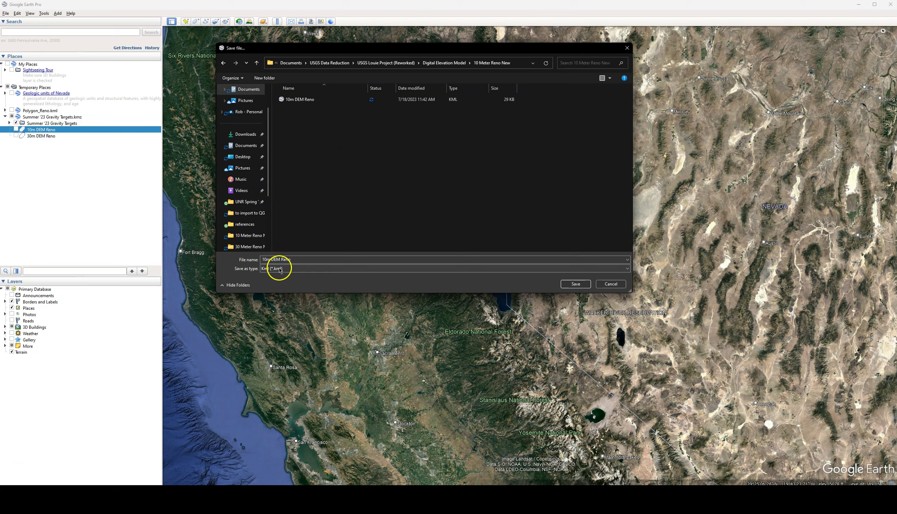
- Name the file "10m_DEM_RENO_NEW" and save it
left_click(304, 259)
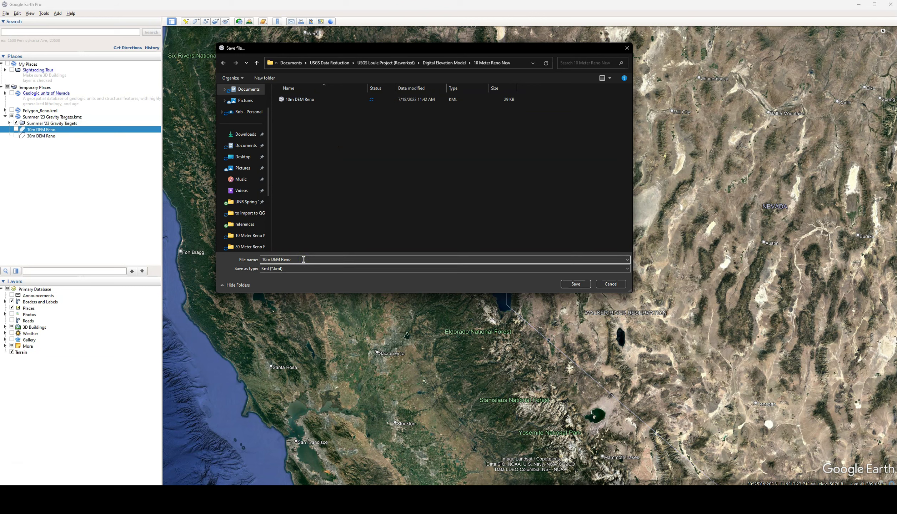
key("BackSpace")
type("-")
key("BackSpace")
type("_")
left_click(576, 285)
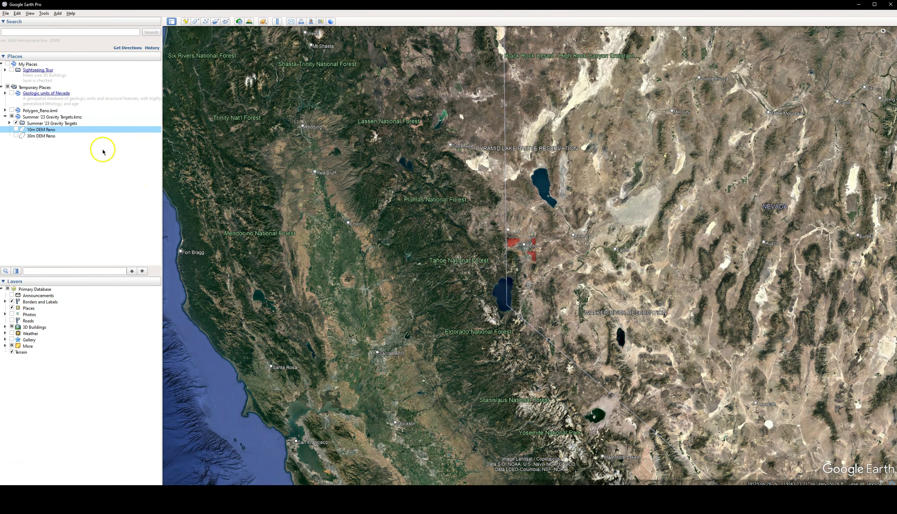
- Save the 30m DEM Reno polygon as the KML file "30m_DEM_RENO_NEW" in the Digital Elevation Model folder's "30 Meter Reno New" subfolder
right_click(39, 136)
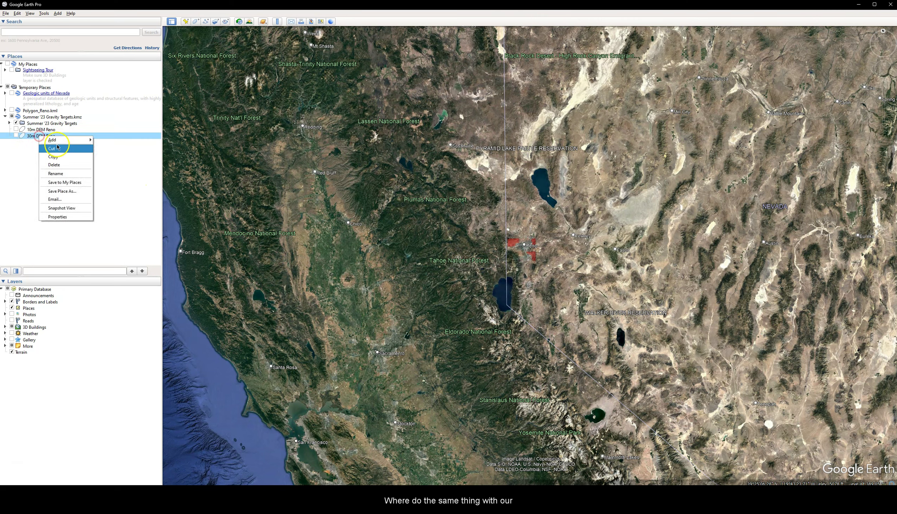
left_click(71, 191)
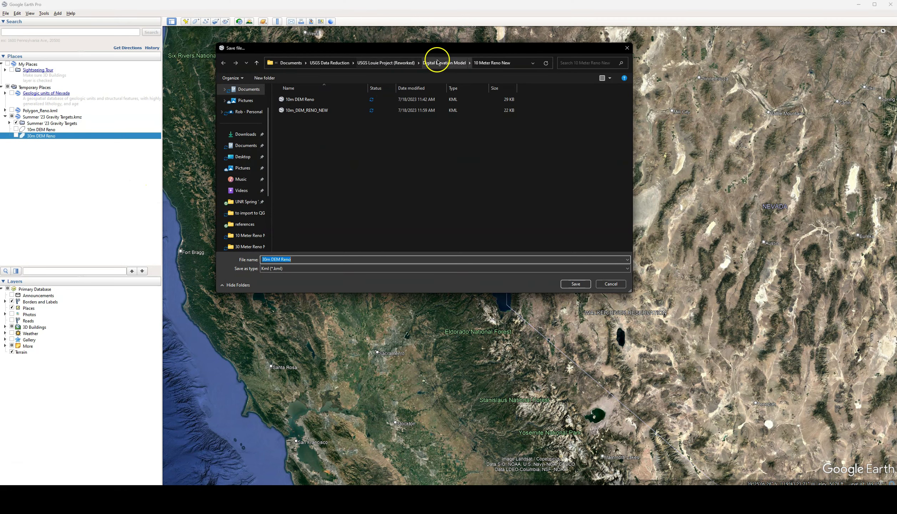
left_click(442, 63)
double_click(311, 137)
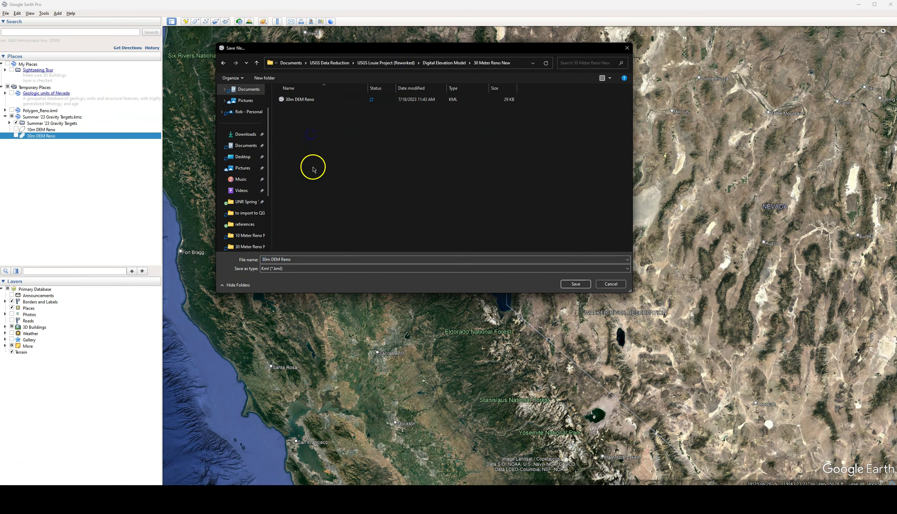
left_click(301, 259)
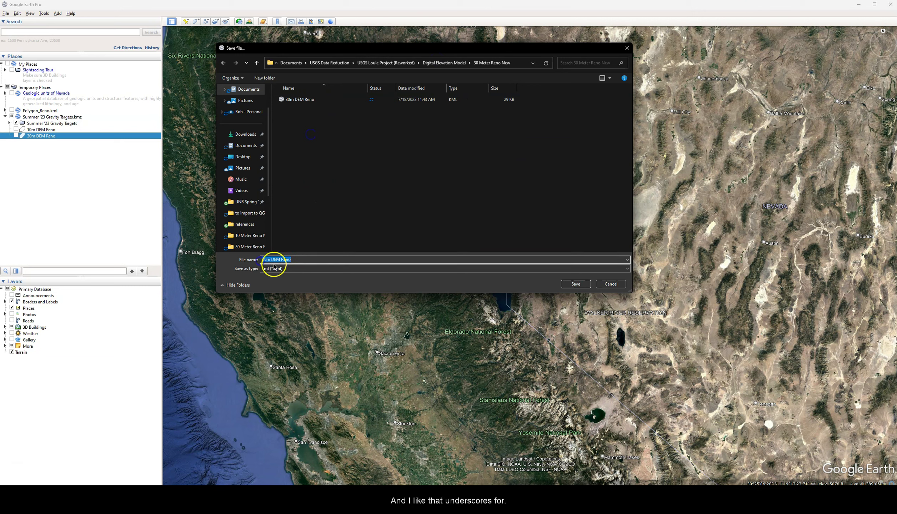
type("30m")
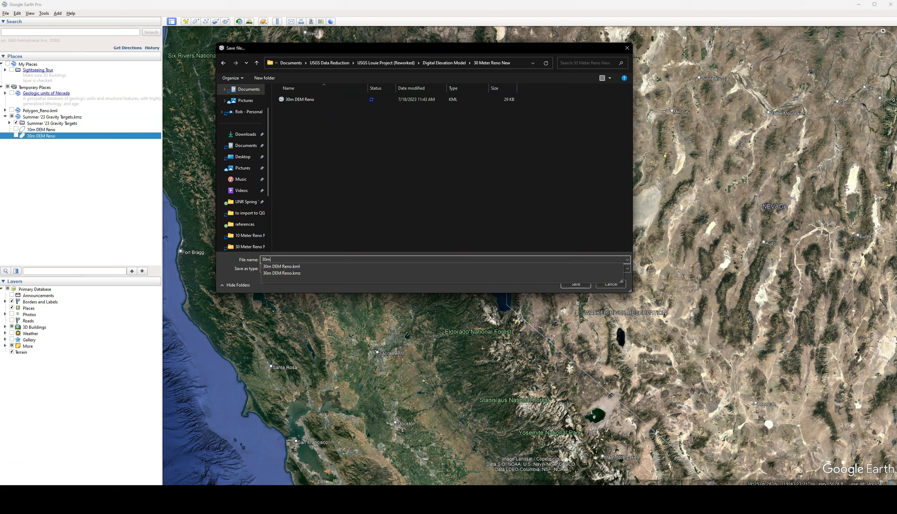
type("_DEM_RENO_NEW")
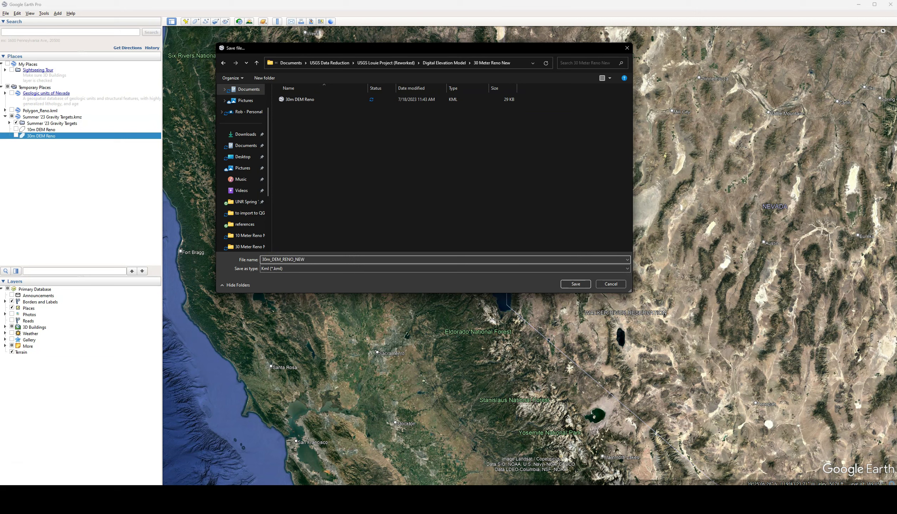
left_click(576, 284)
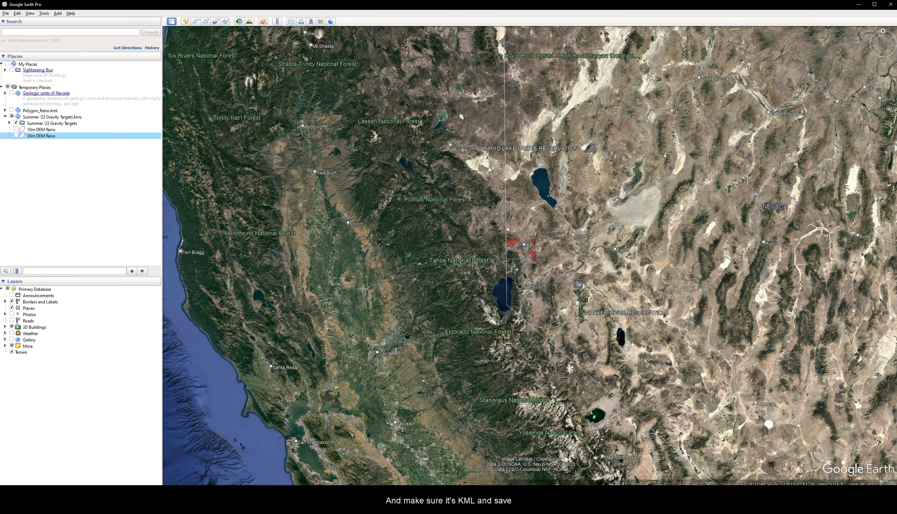
left_click(93, 201)
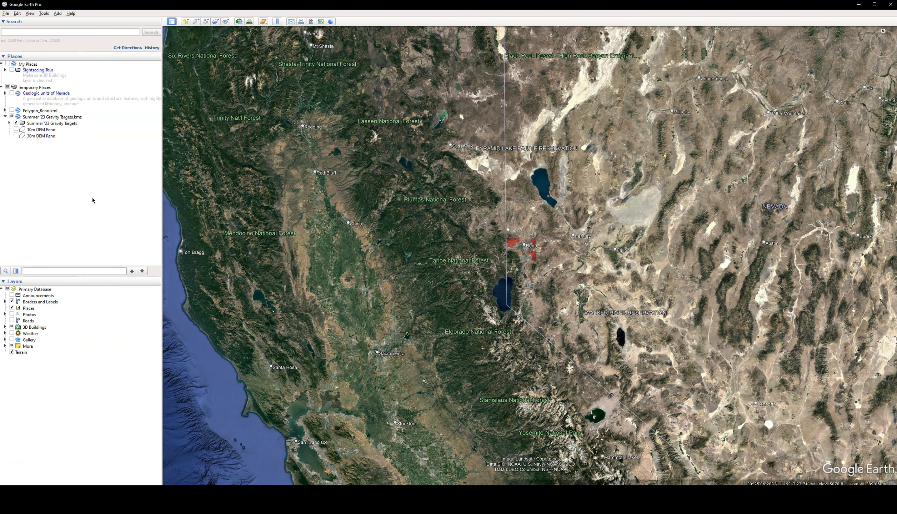
- Minimize Google Earth Pro and switch to the USGS TNM Download page in Firefox
scroll(541, 244, "up", 2)
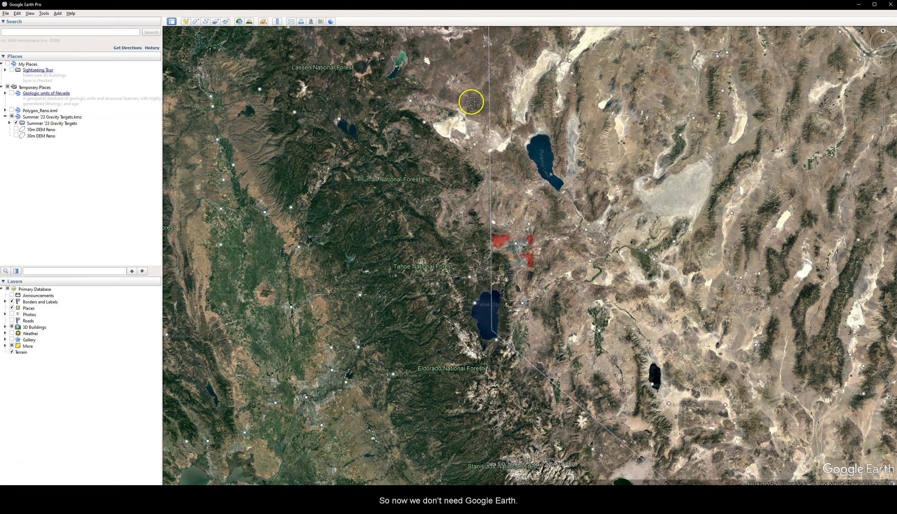
left_click(857, 6)
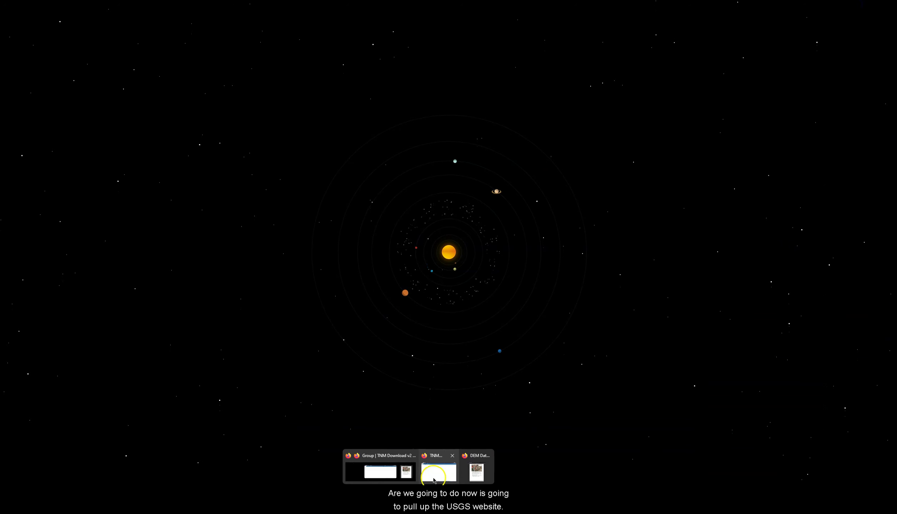
left_click(435, 474)
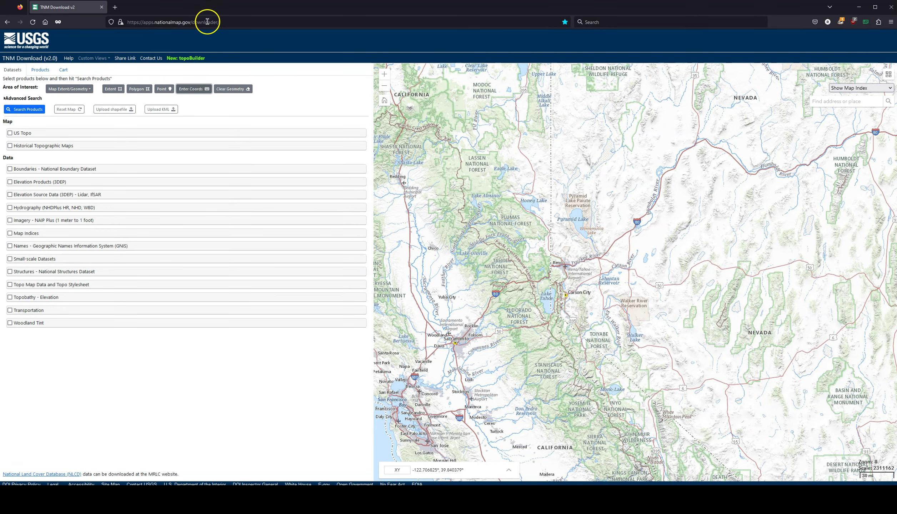
left_click_drag(224, 23, 128, 22)
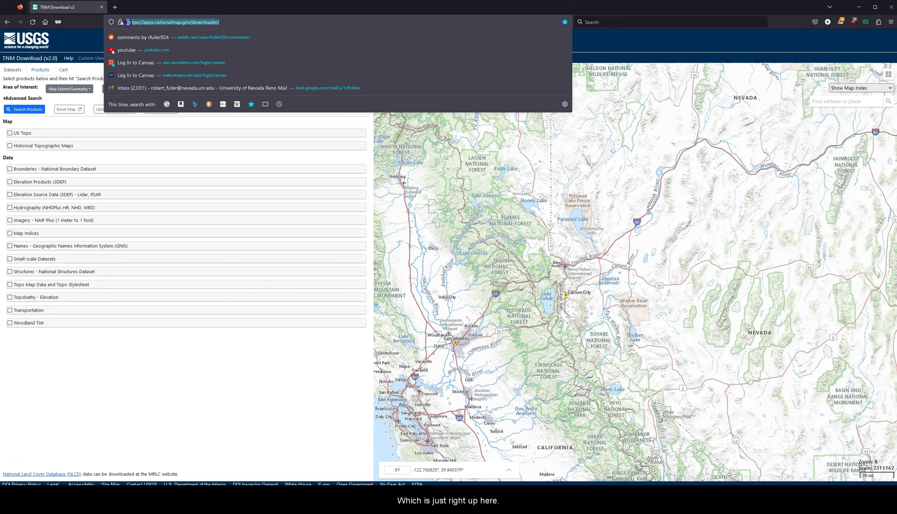
left_click(74, 43)
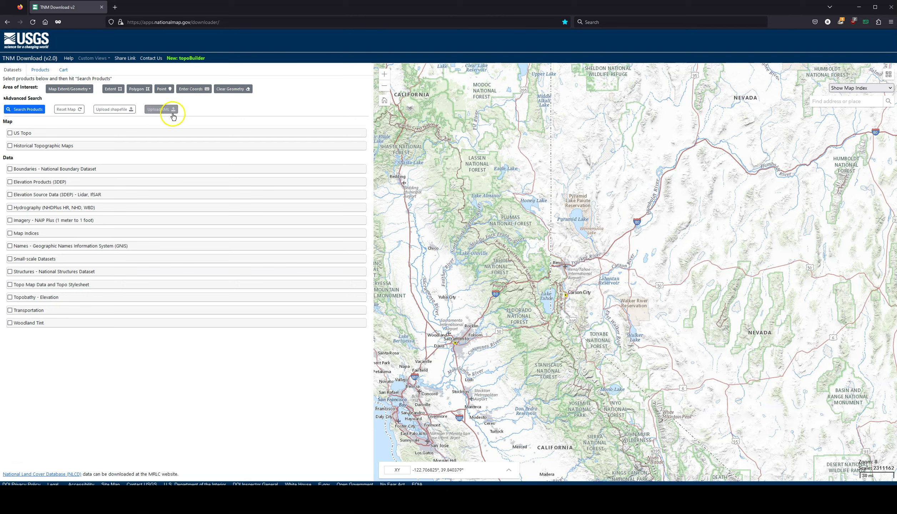
- Upload the local KML file "30m_DEM_RENO_NEW" as the area of interest
left_click(161, 110)
left_click(334, 101)
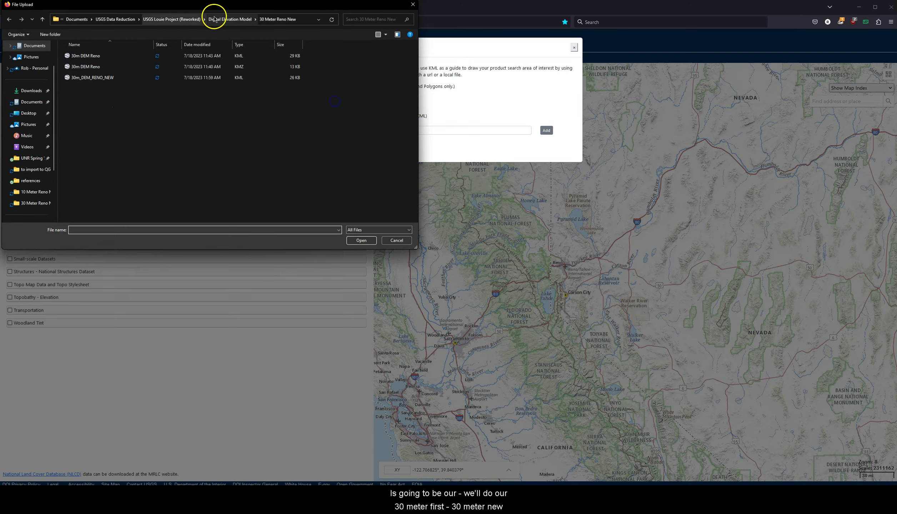
left_click(83, 78)
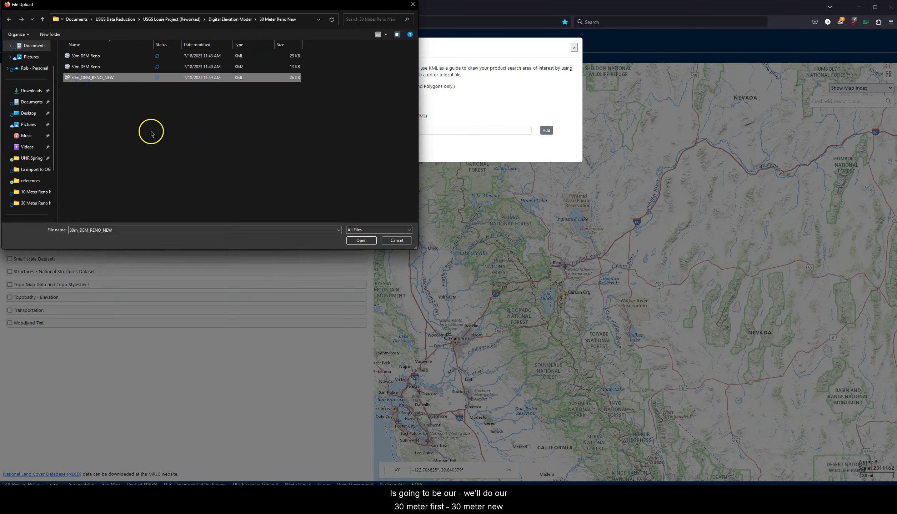
left_click(362, 241)
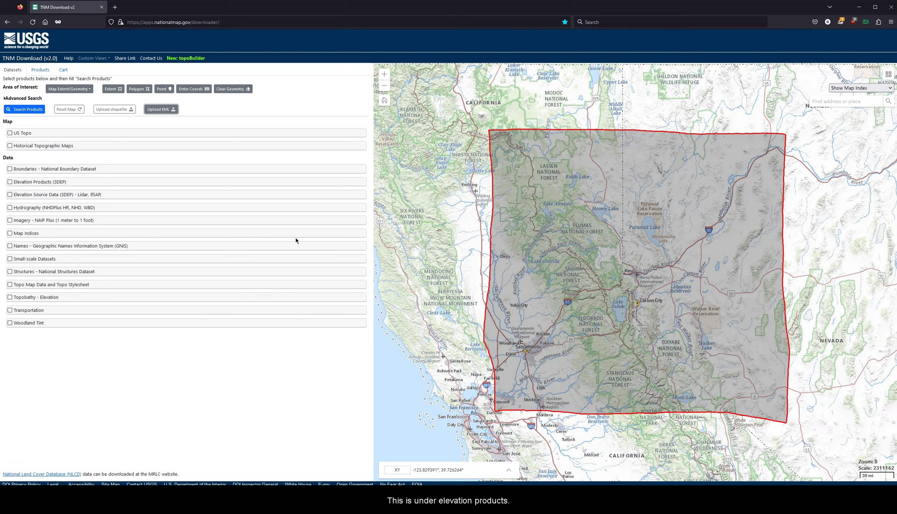
- Select 1 arc-second DEM under Elevation Products (3DEP) and search for products in the uploaded area
left_click(10, 182)
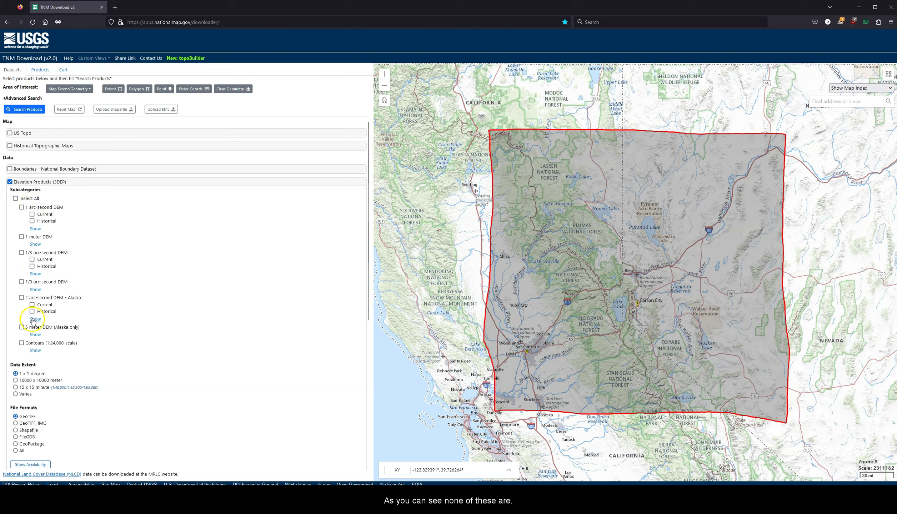
left_click(22, 207)
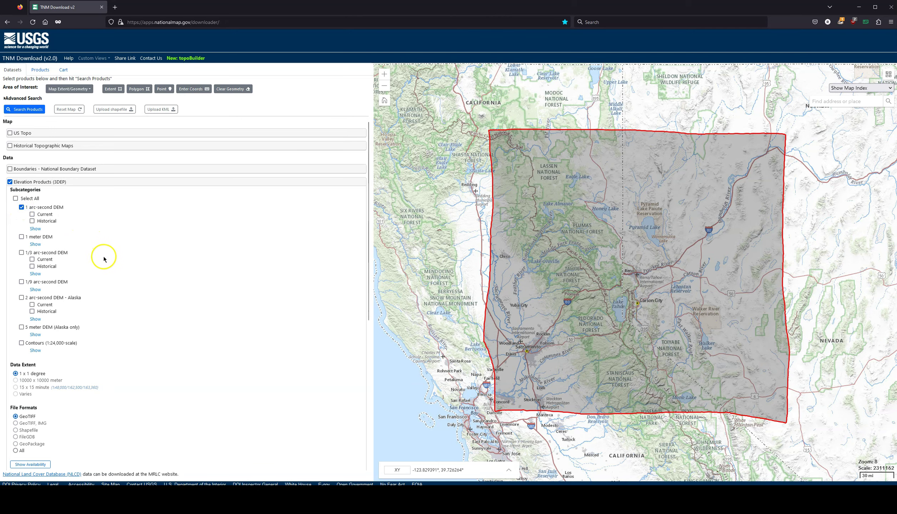
scroll(106, 263, "down", 2)
scroll(106, 263, "down", 1)
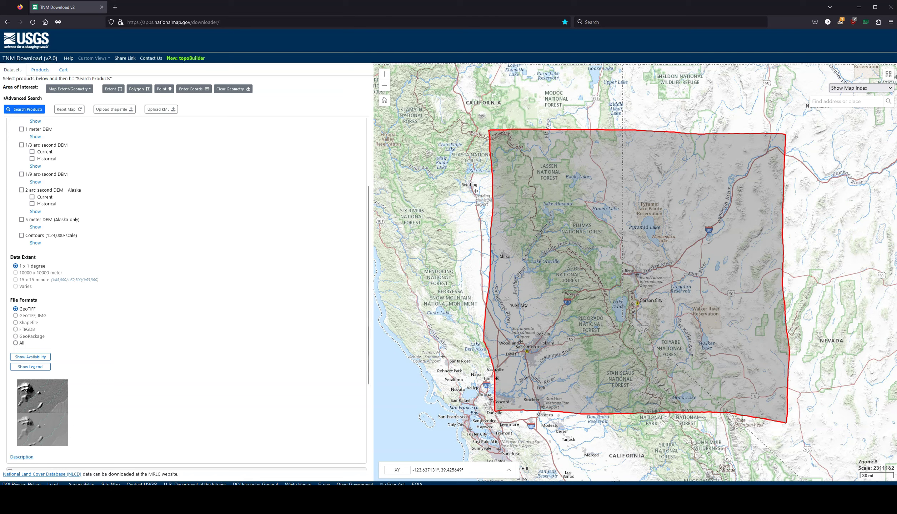
left_click(24, 109)
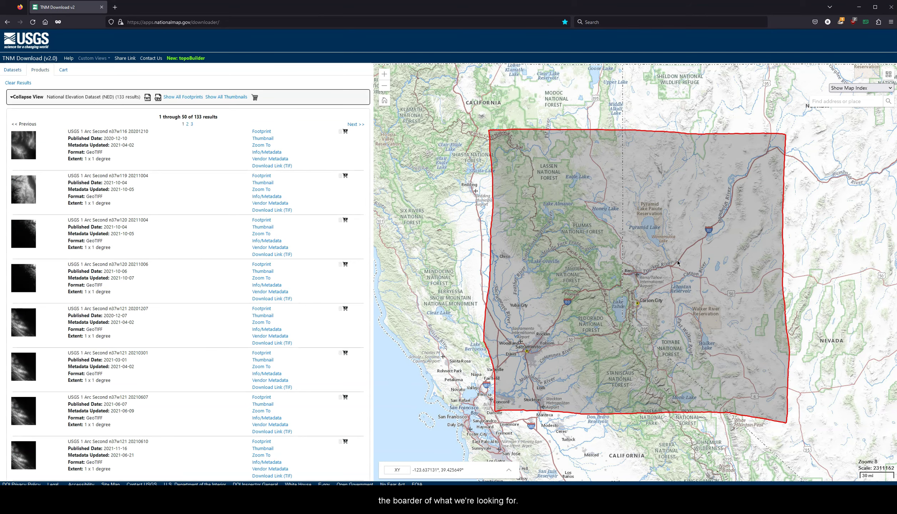
scroll(639, 270, "down", 1)
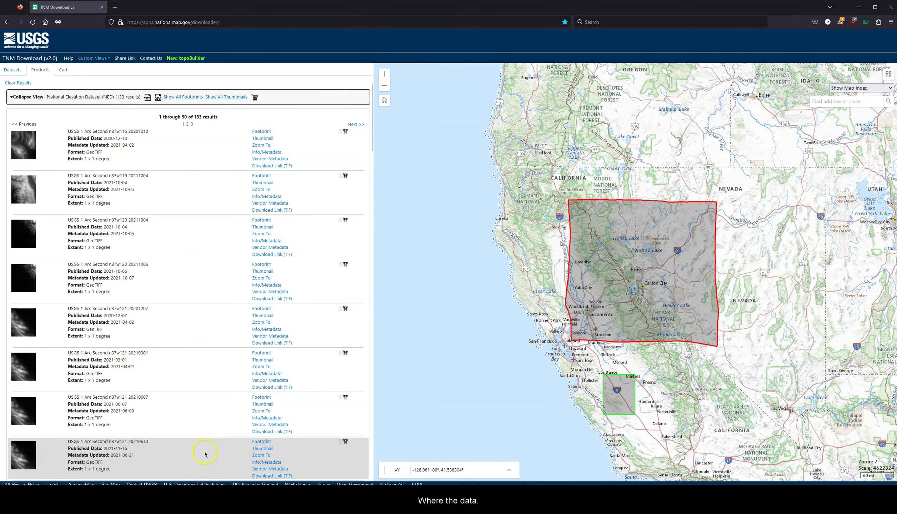
scroll(205, 465, "down", 5)
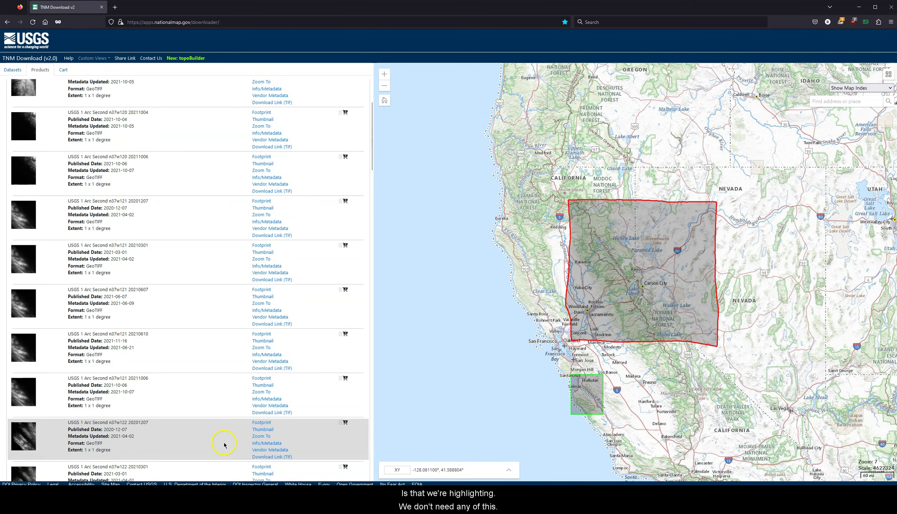
scroll(223, 442, "down", 5)
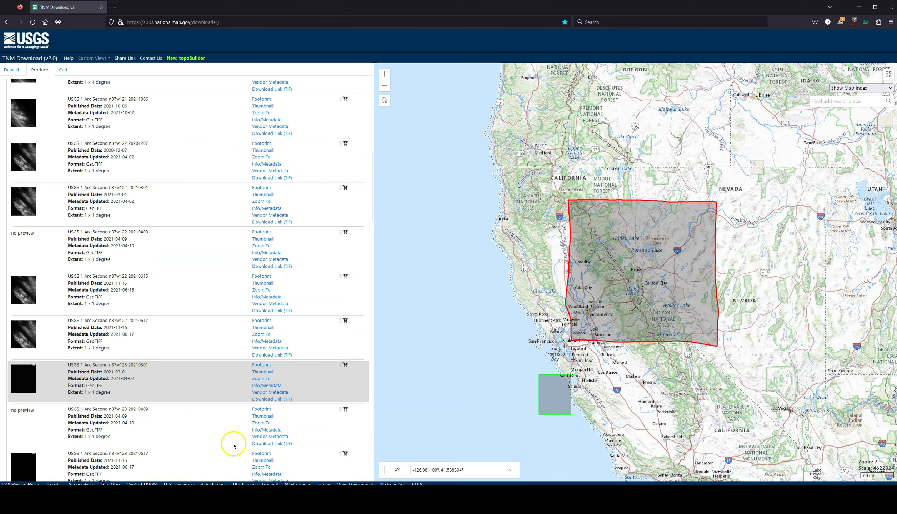
scroll(239, 443, "down", 3)
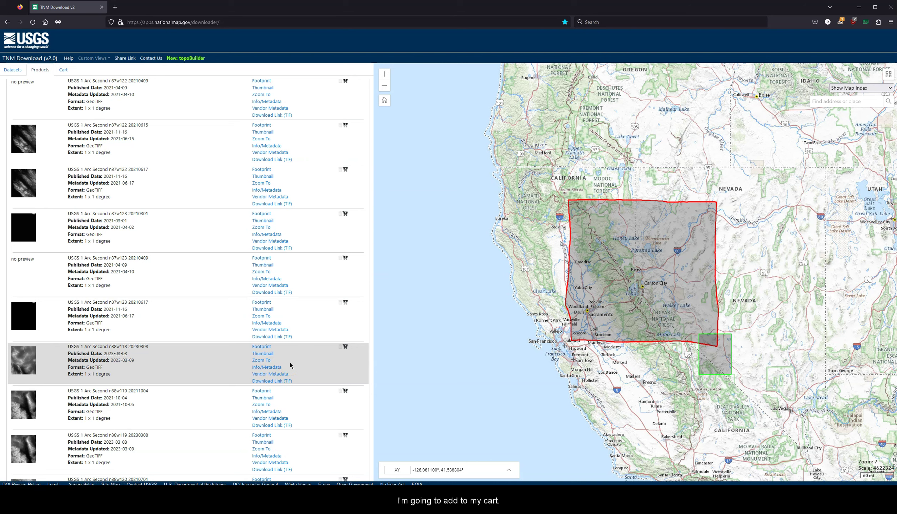
left_click(346, 347)
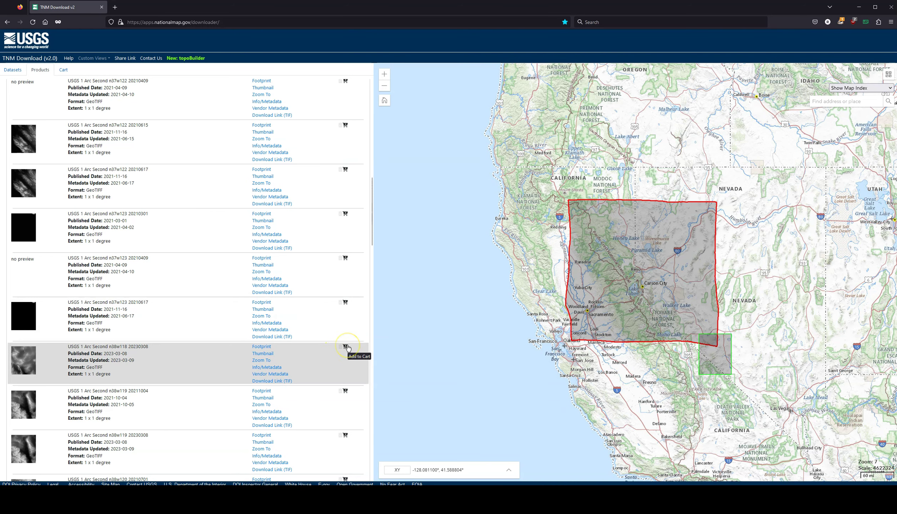
scroll(300, 329, "up", 10)
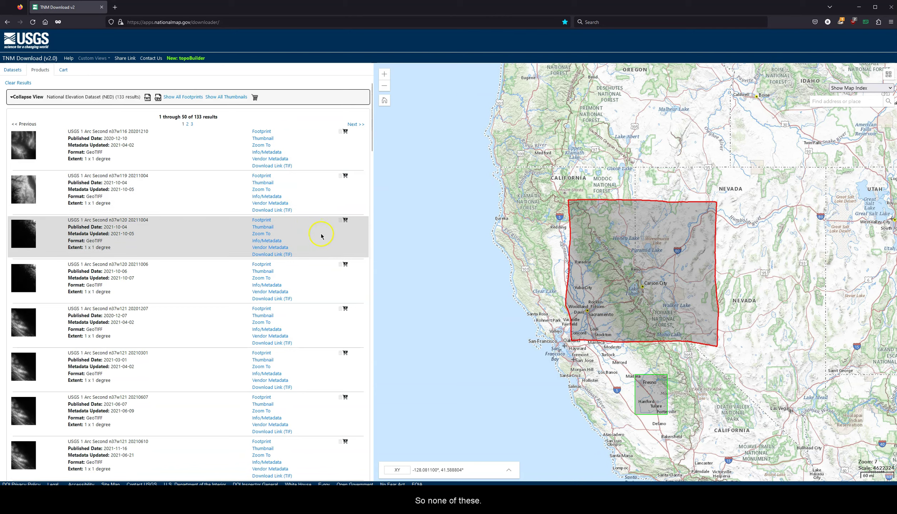
scroll(327, 400, "down", 3)
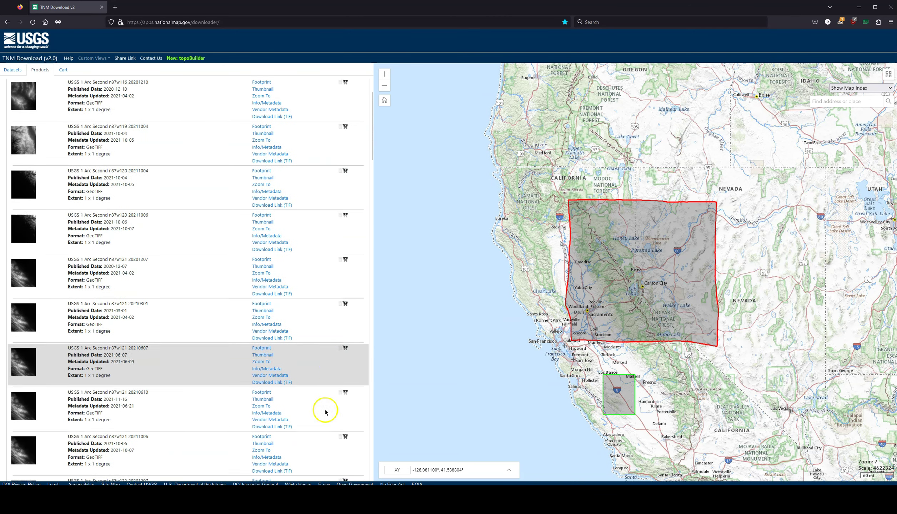
scroll(324, 429, "down", 8)
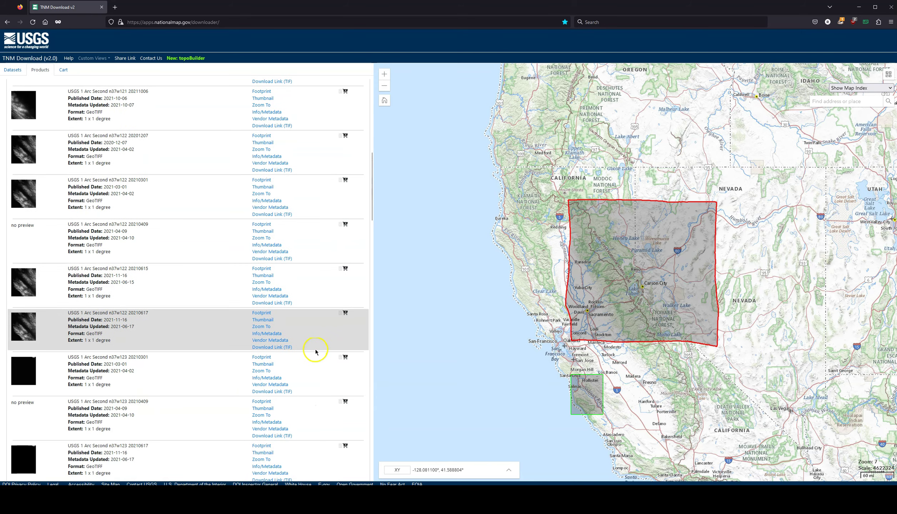
scroll(314, 396, "down", 3)
left_click(345, 382)
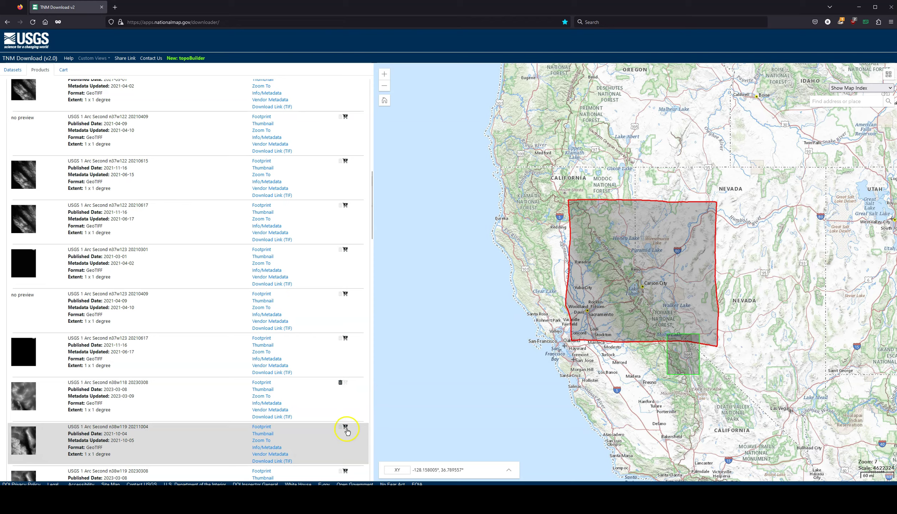
- Add both 1 arc-second n38w119 tiles (20211004, 20230308) and the three n38w120 tiles (20210701, 20211004, 20211006) to the cart
left_click(346, 428)
scroll(347, 424, "down", 4)
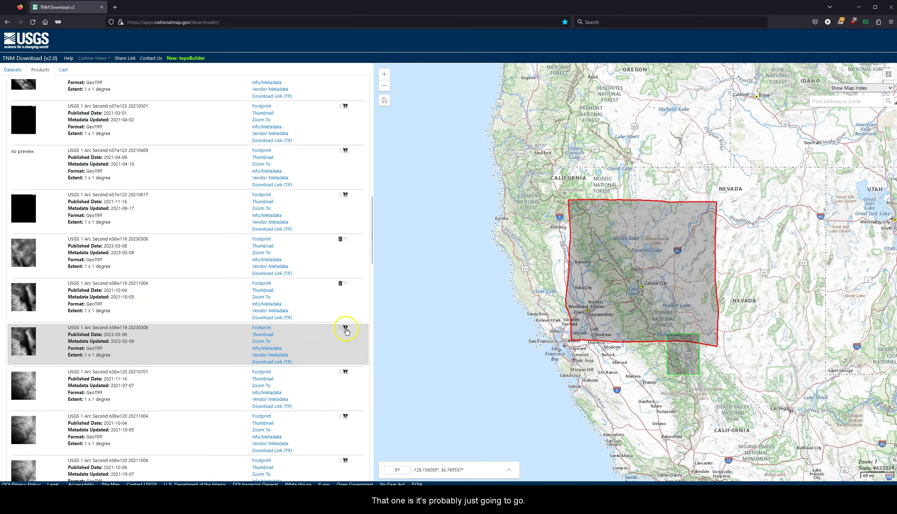
left_click(345, 329)
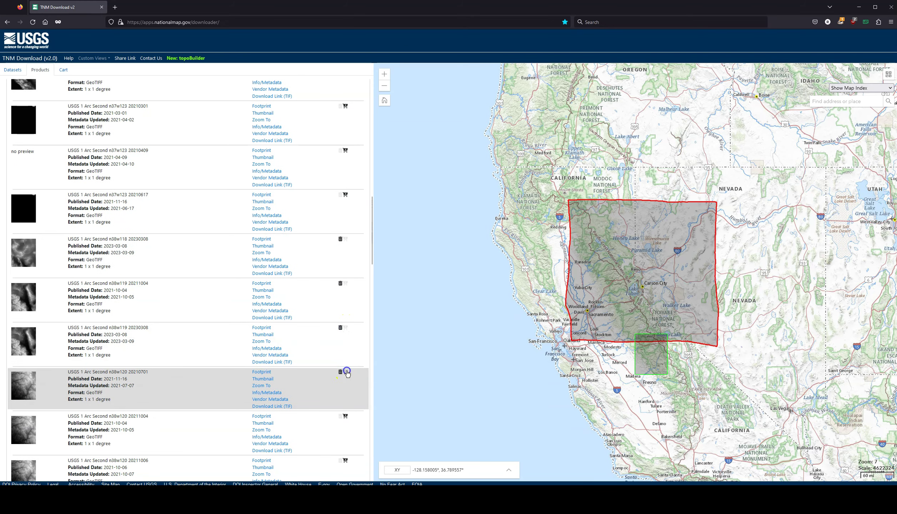
scroll(344, 419, "down", 3)
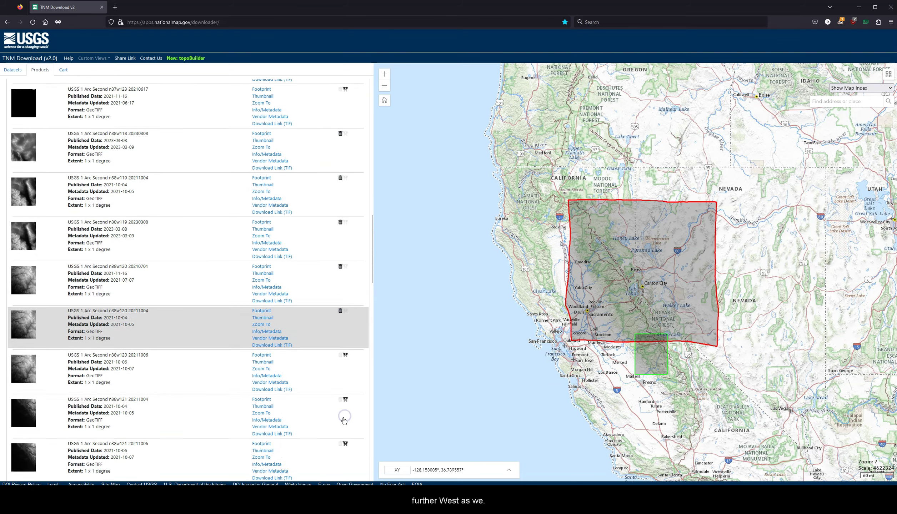
left_click(345, 353)
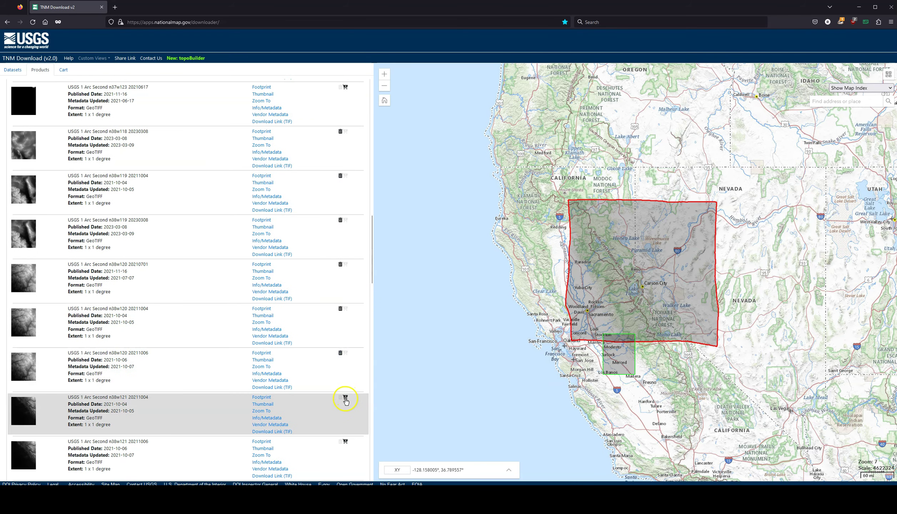
- Add the three 1 arc-second n38w121 tiles dated 20211004, 20211006 and 20220103 to the cart
left_click(345, 442)
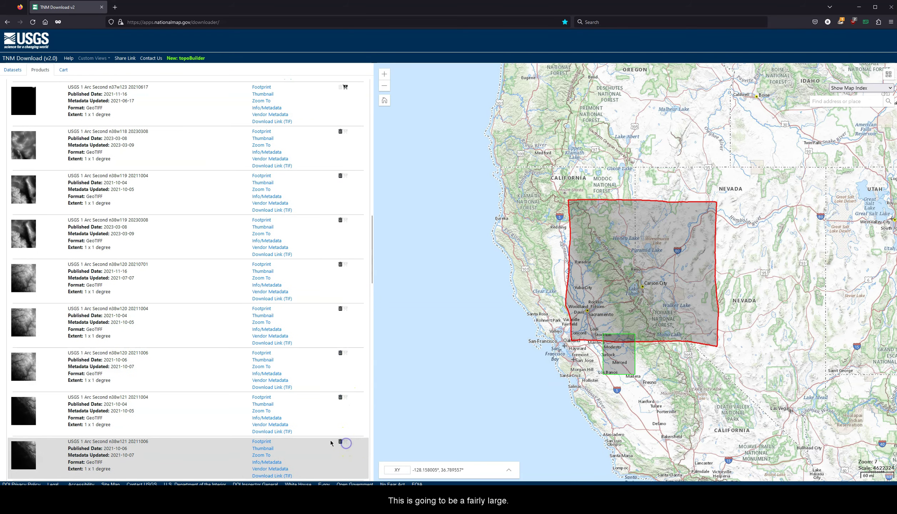
scroll(321, 425, "down", 4)
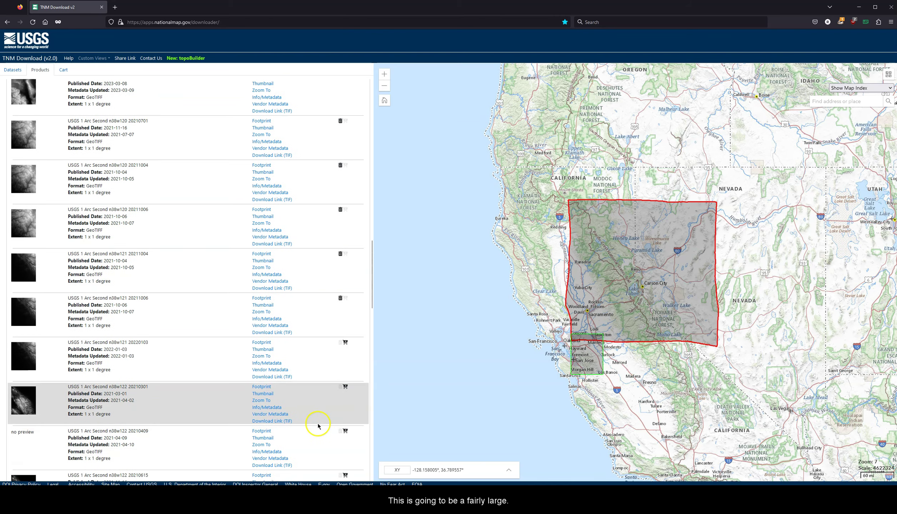
left_click(345, 343)
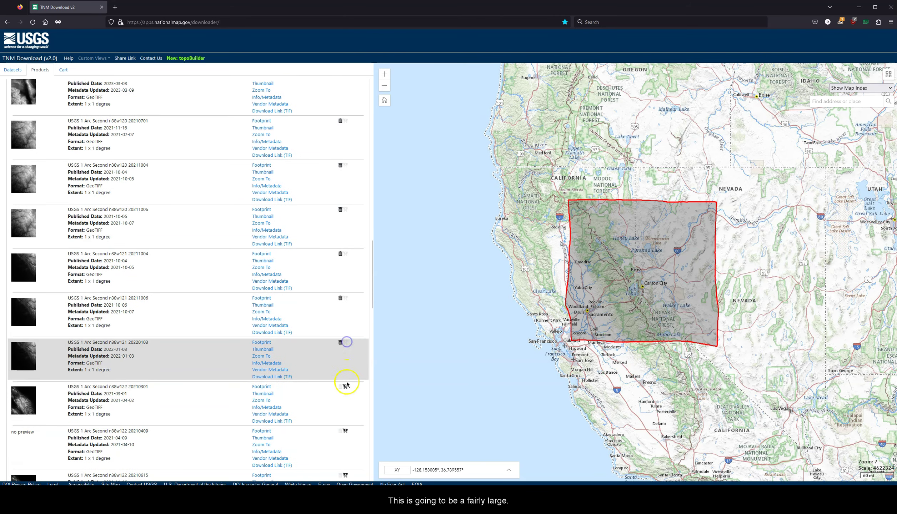
- Add all seven 1 arc-second n38w122 tiles, dated from 20210301 through 20230126, to the cart
left_click(346, 434)
scroll(342, 410, "down", 4)
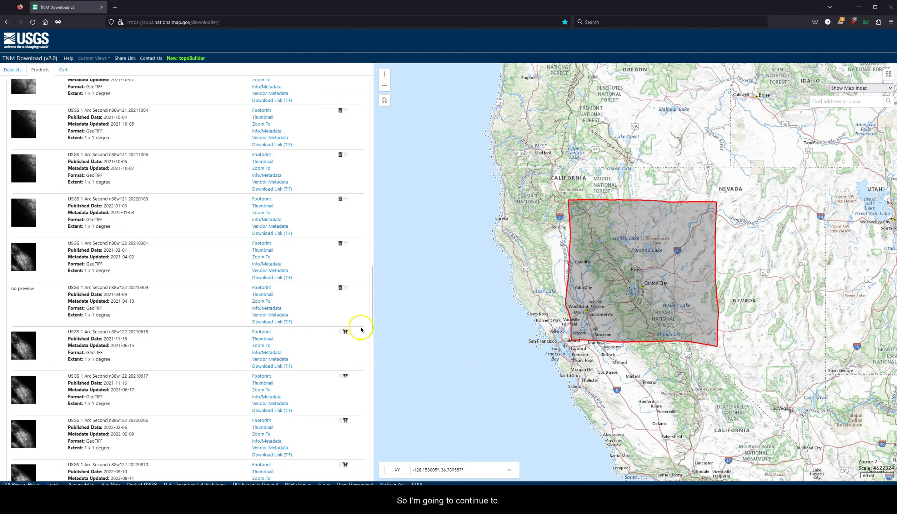
left_click(345, 334)
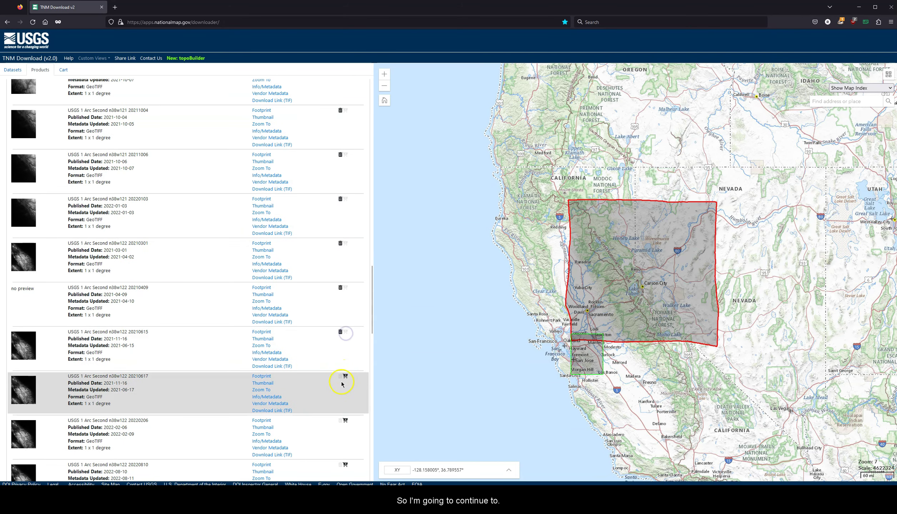
left_click(345, 376)
scroll(347, 427, "down", 2)
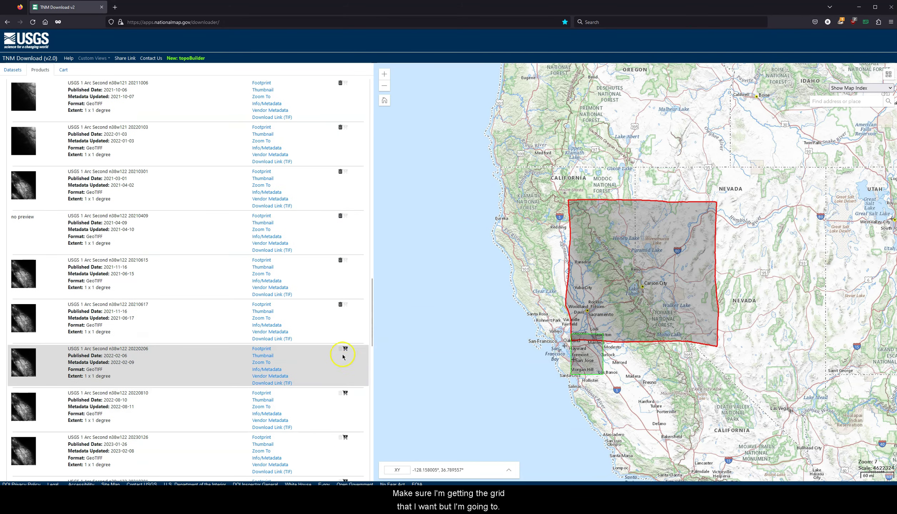
left_click(345, 394)
scroll(346, 395, "down", 3)
left_click(346, 331)
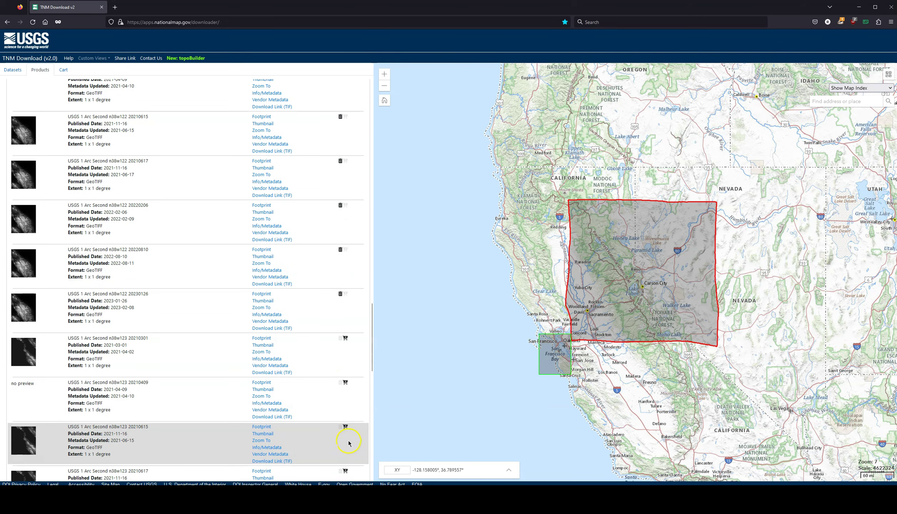
scroll(339, 436, "down", 4)
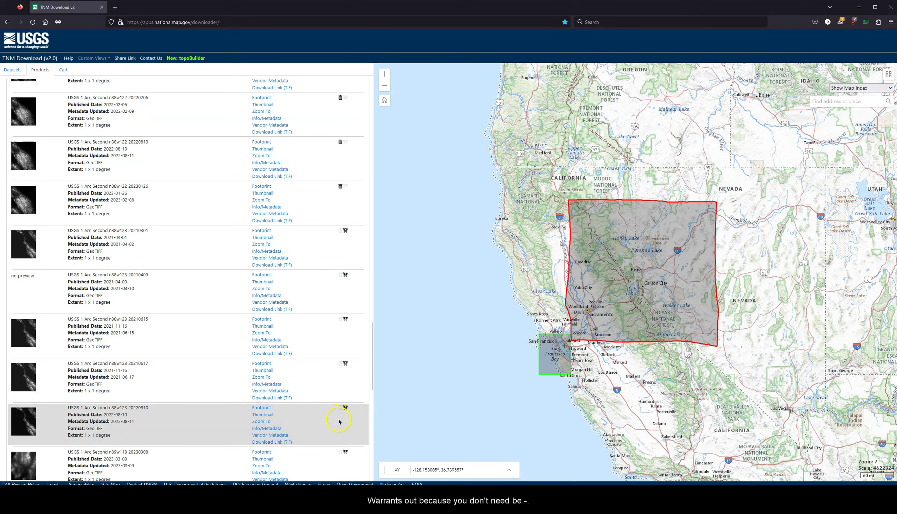
scroll(343, 400, "down", 3)
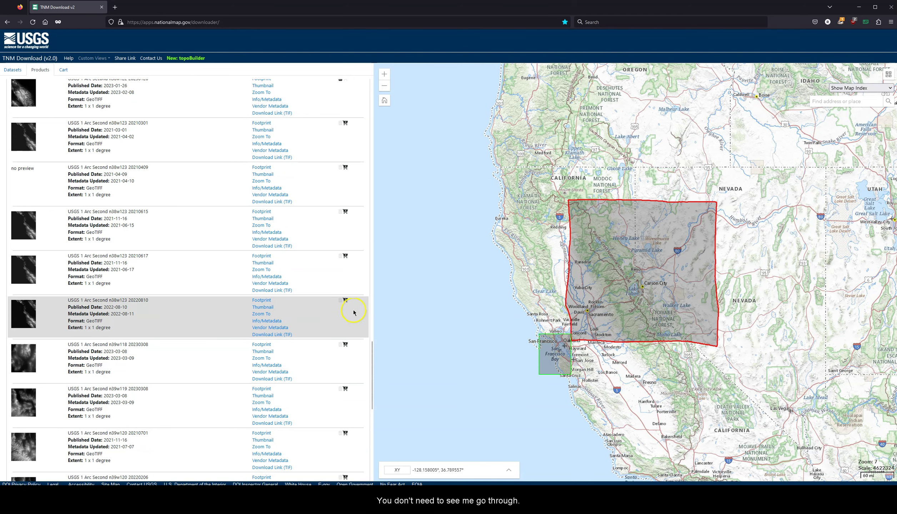
left_click(345, 345)
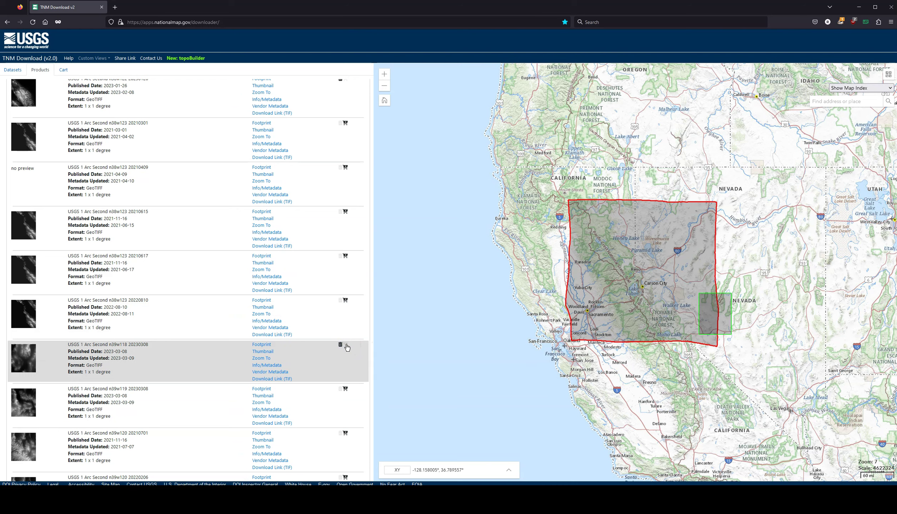
left_click(346, 390)
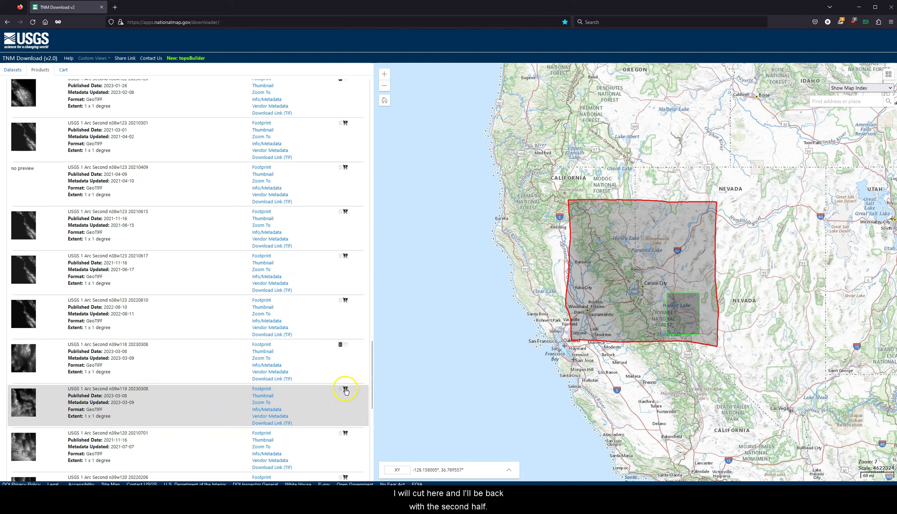
left_click(346, 434)
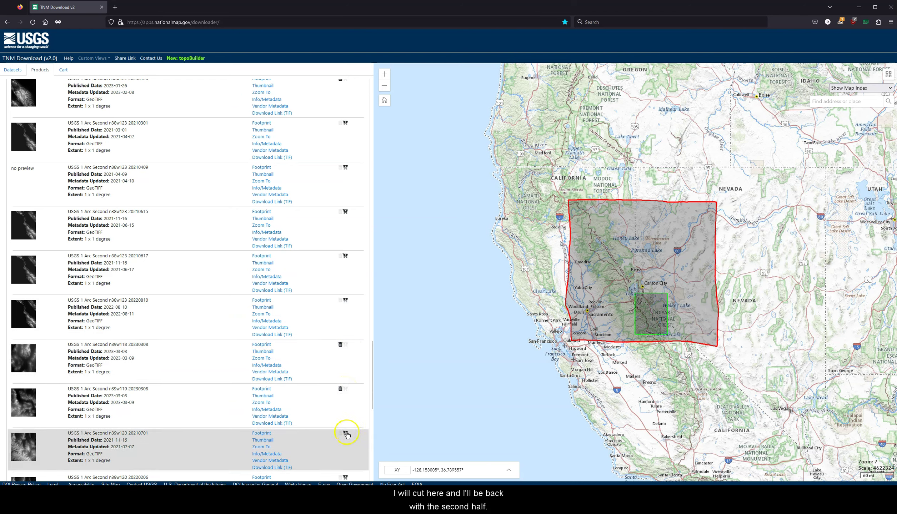